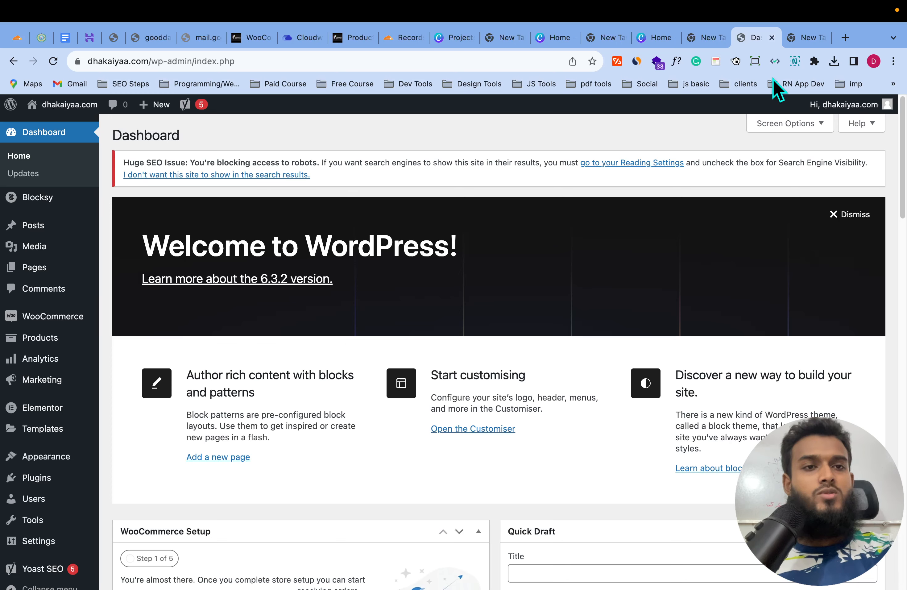
# - Open a new Chrome tab and load canva.com
pyautogui.click(845, 37)
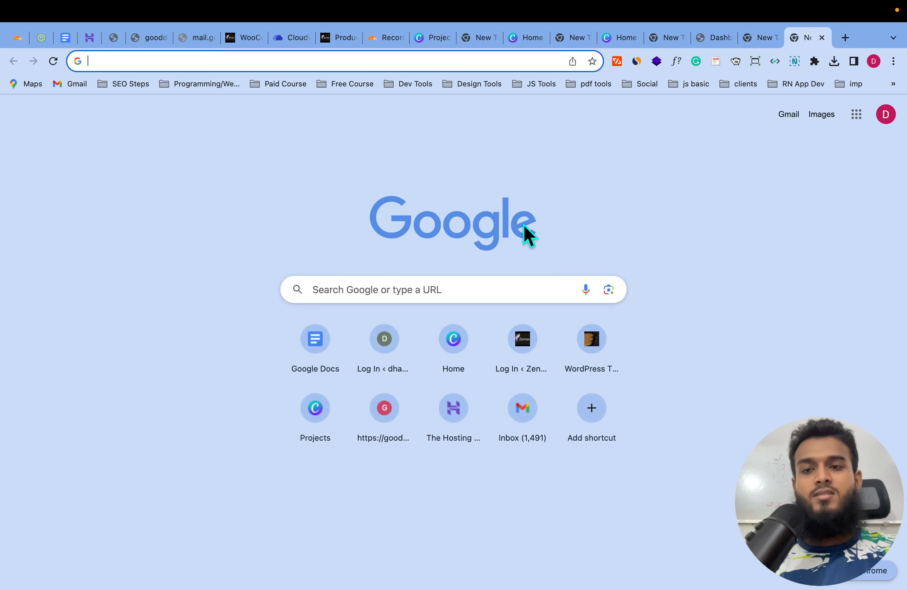
pyautogui.write('canva')
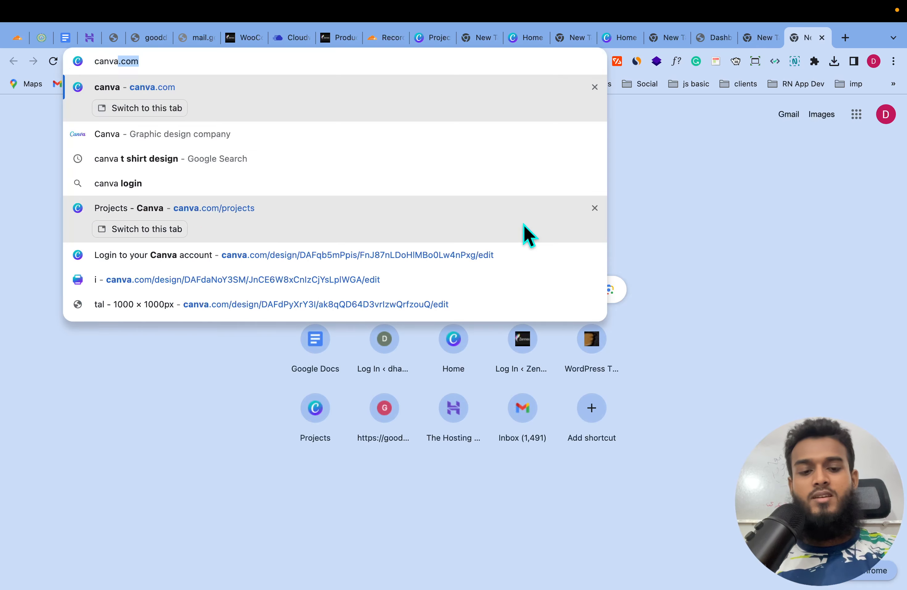
pyautogui.press('Return')
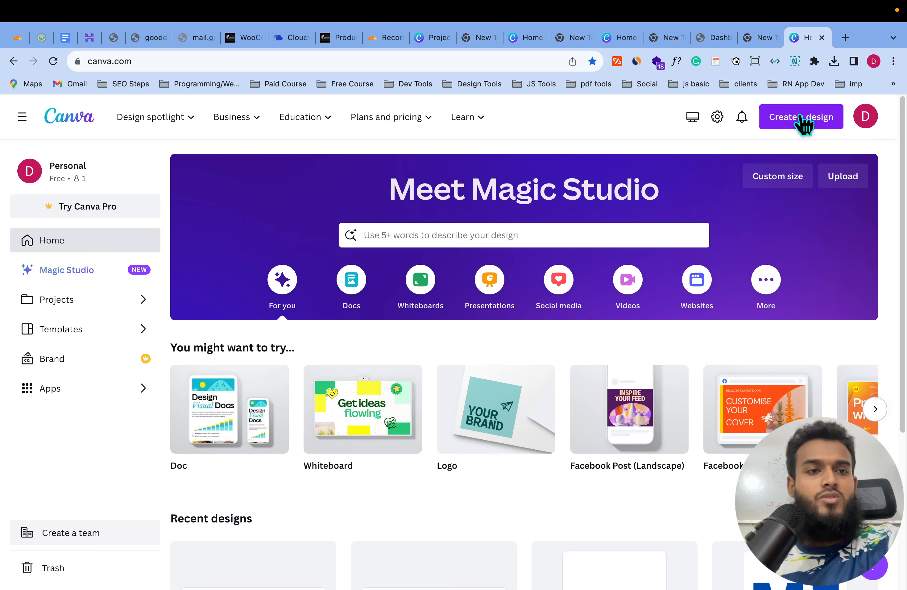
# - Create a custom-size Canva design of 2000 × 400 px
pyautogui.click(804, 122)
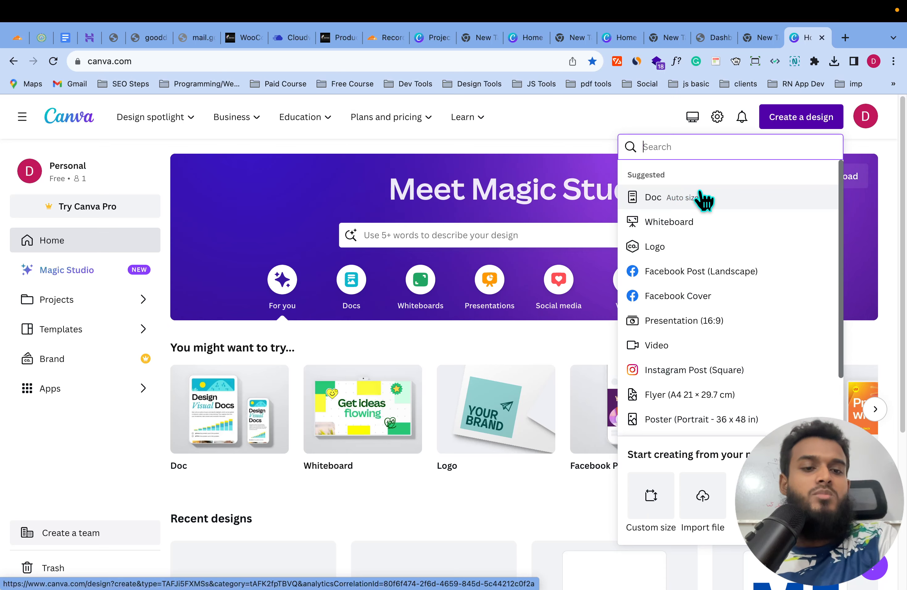
pyautogui.click(652, 493)
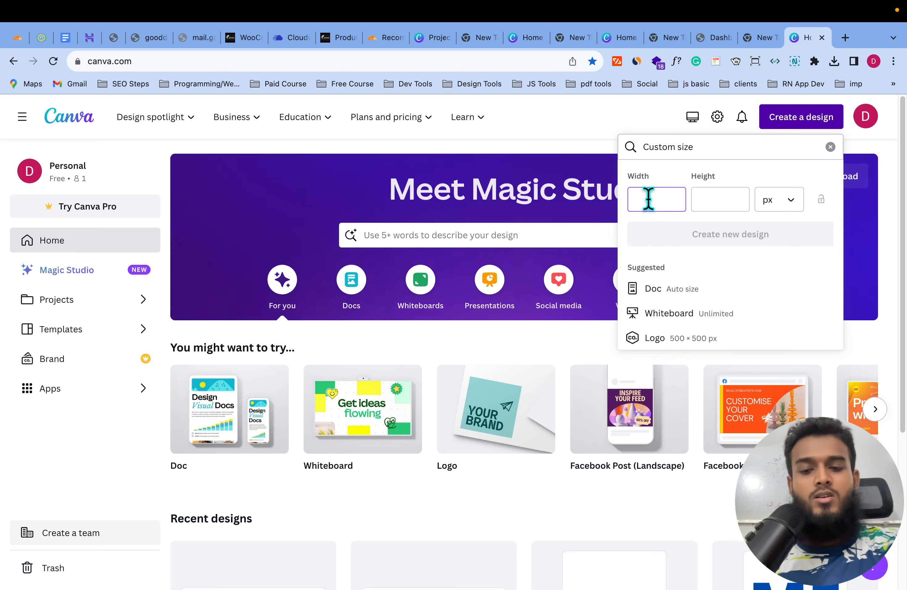
pyautogui.write('2000')
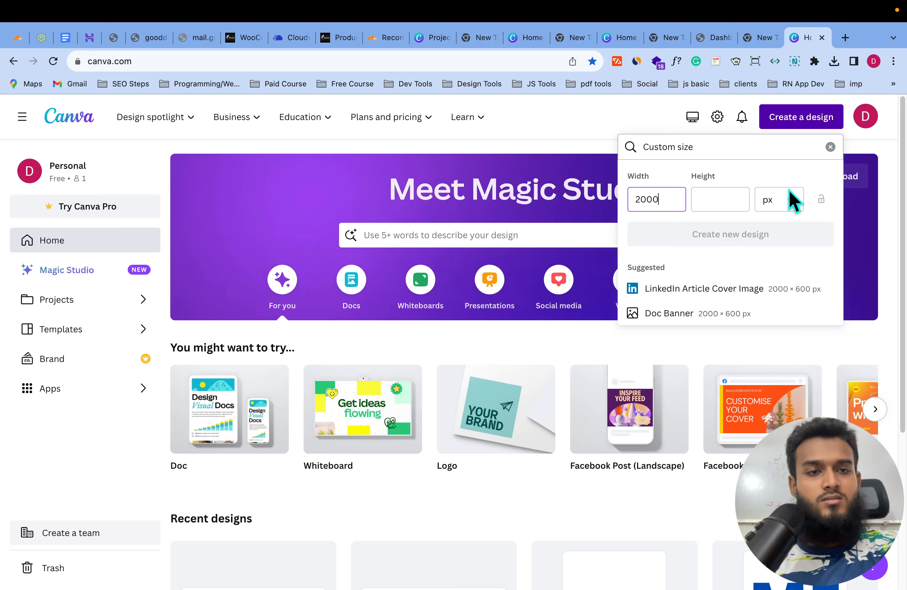
pyautogui.click(698, 205)
pyautogui.write('400')
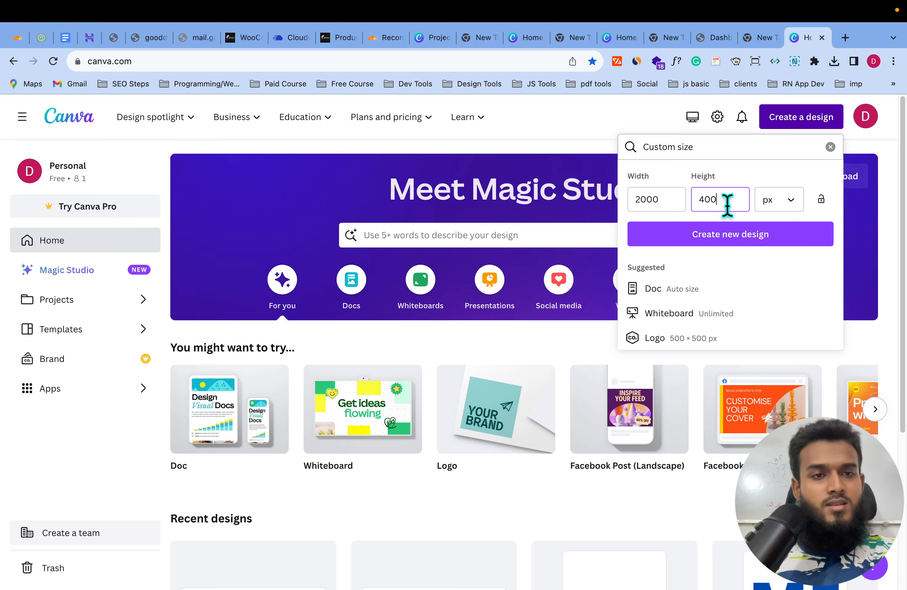
pyautogui.click(728, 237)
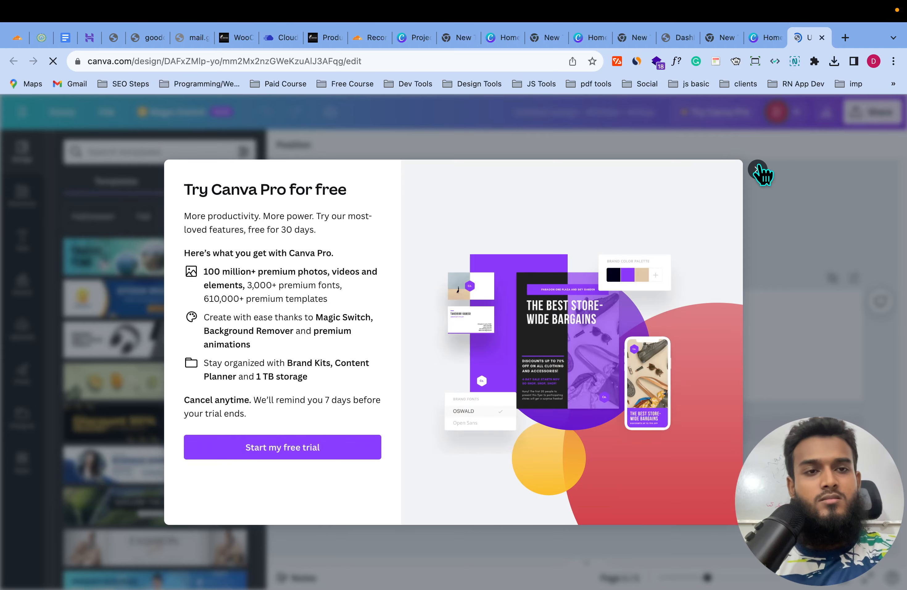
# - Dismiss the Canva Pro offer and title the design 'Dhakaiya.com logo'
pyautogui.click(757, 168)
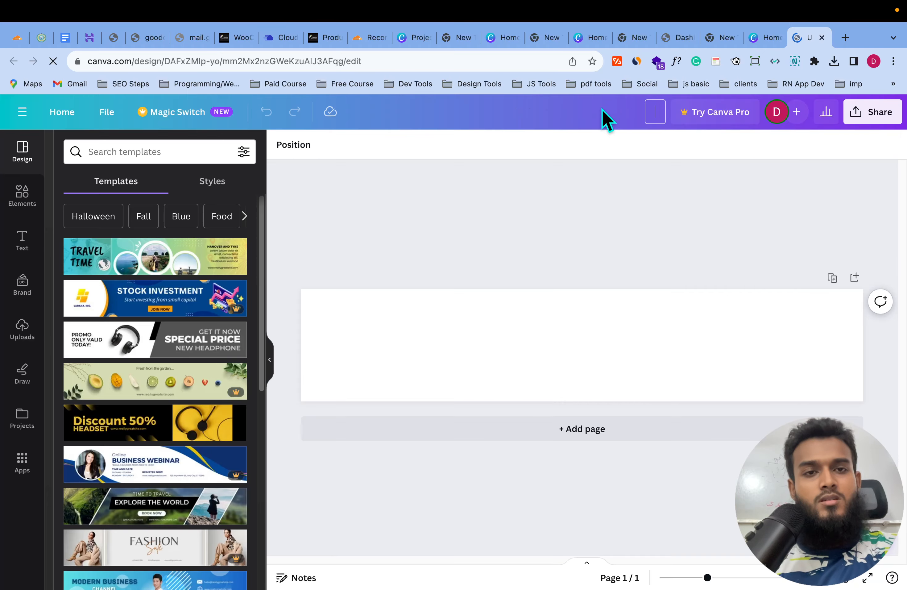
pyautogui.write('Dhai')
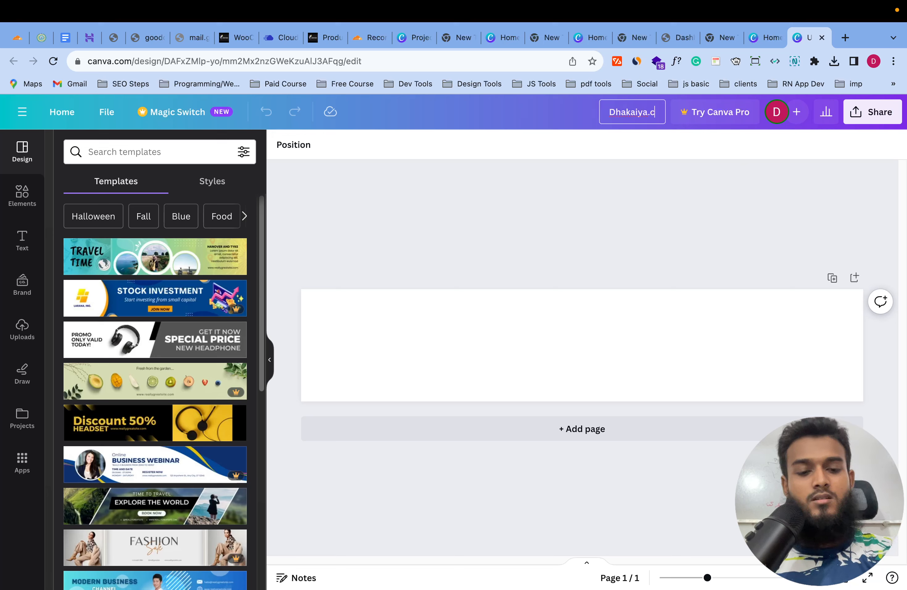
pyautogui.write('aiya.com log')
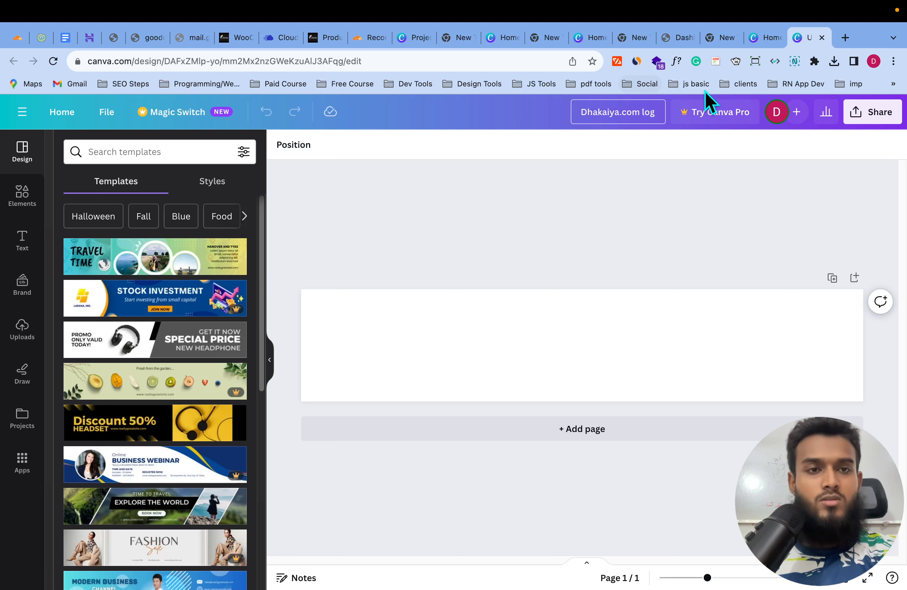
pyautogui.write('o')
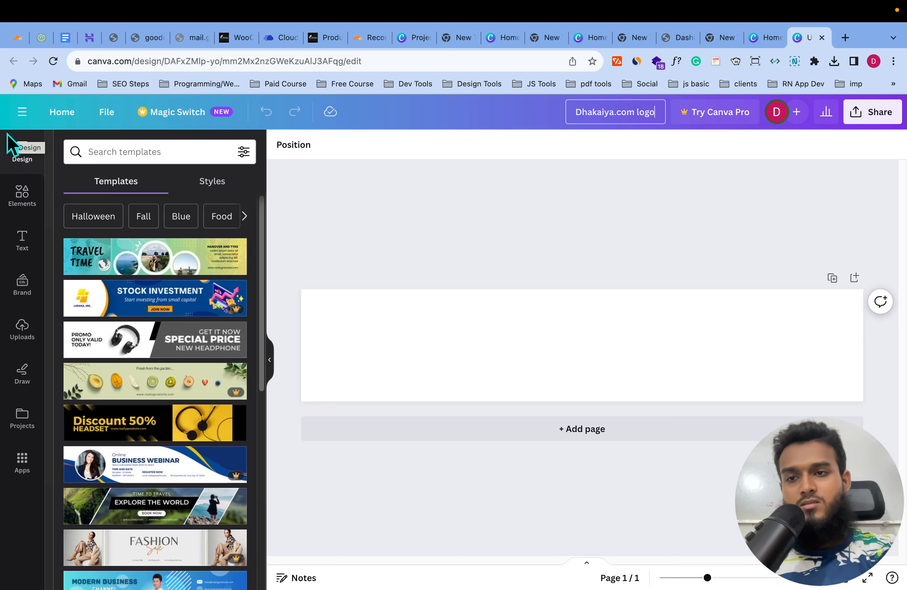
# - Add the BOO! font combination text and retype it as 'DHAKAIYAA'
pyautogui.click(16, 248)
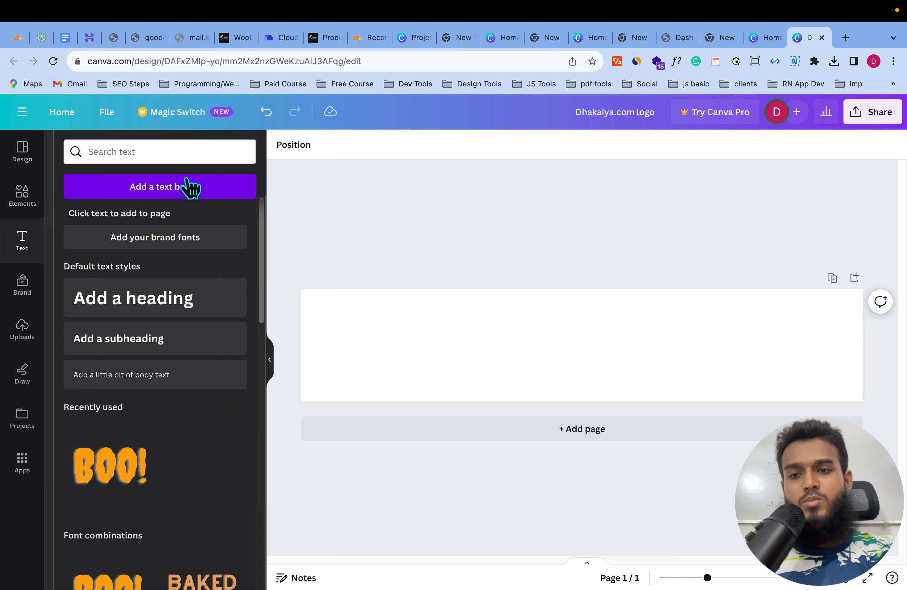
pyautogui.scroll(-5, 149, 358)
pyautogui.scroll(-2, 147, 354)
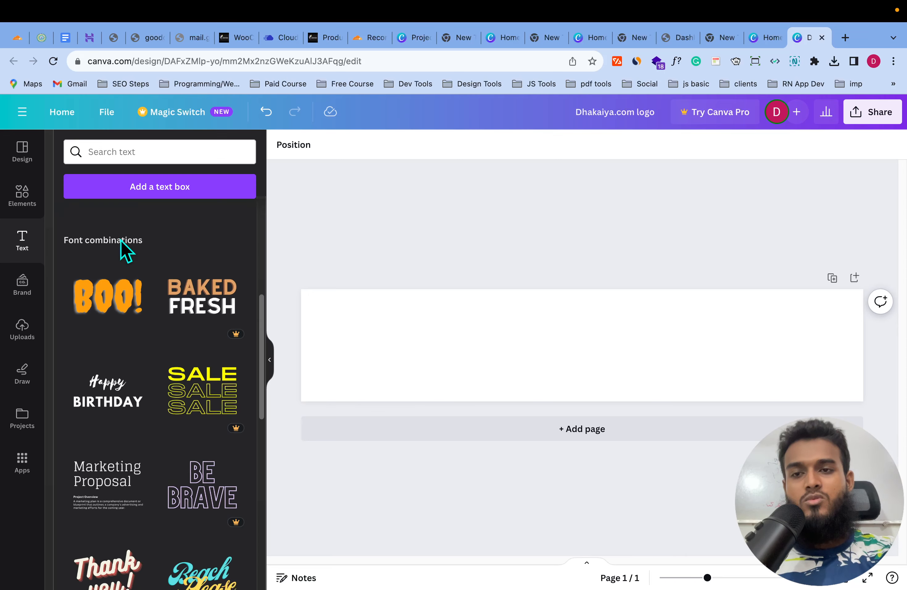
pyautogui.click(115, 293)
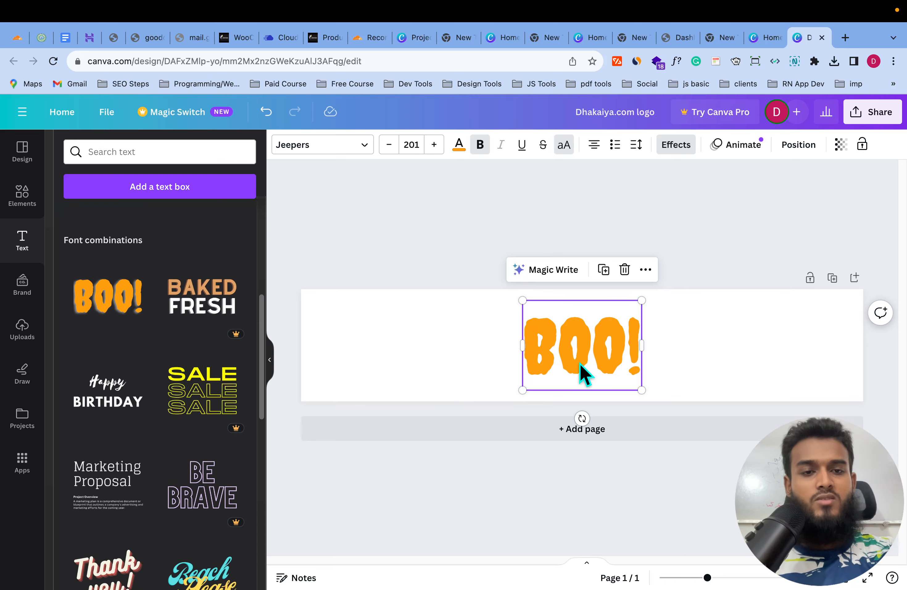
pyautogui.doubleClick(634, 339)
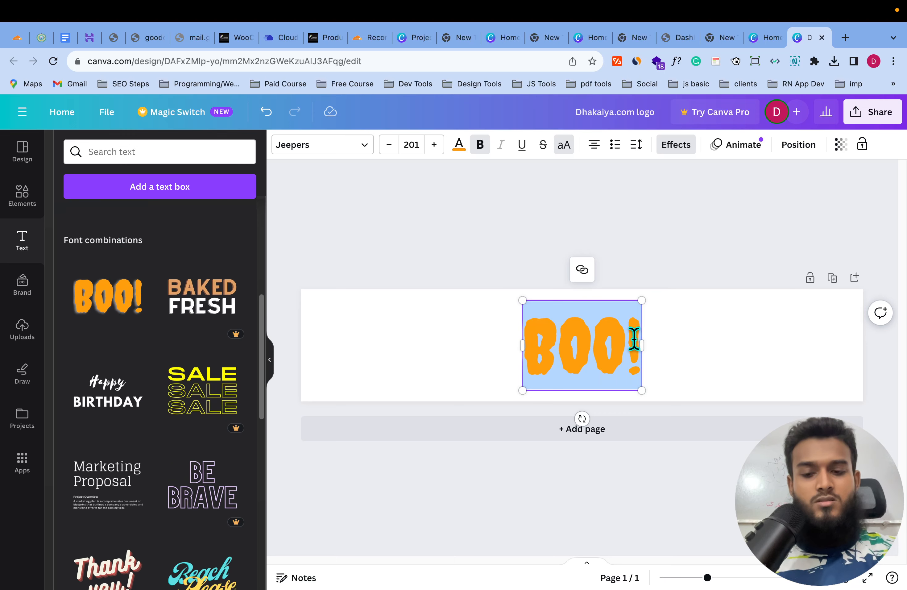
pyautogui.press('BackSpace')
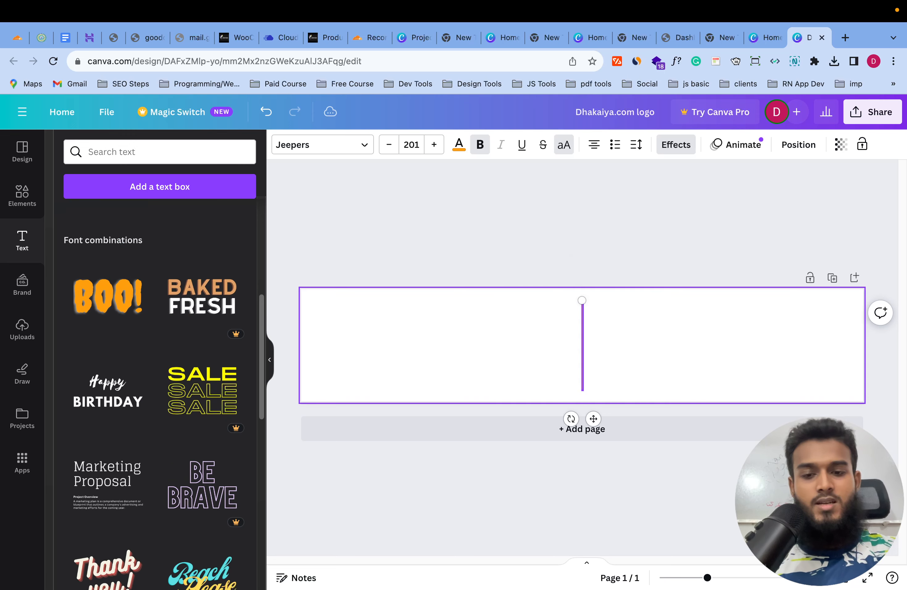
pyautogui.write('DHAKAIYA')
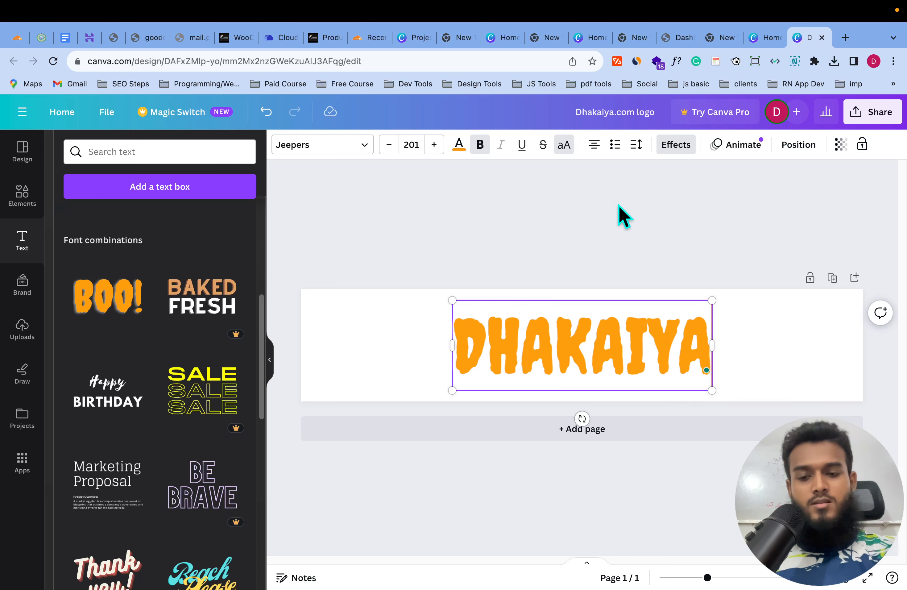
pyautogui.write('A')
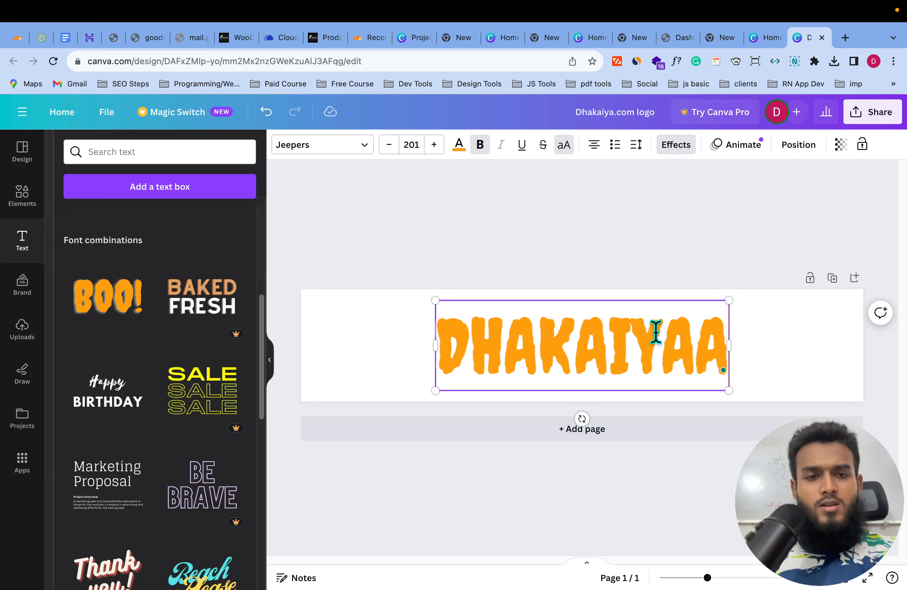
# - Colour the DHAKAIYAA text bright red
pyautogui.hotkey('ctrl', 'a')
pyautogui.click(458, 145)
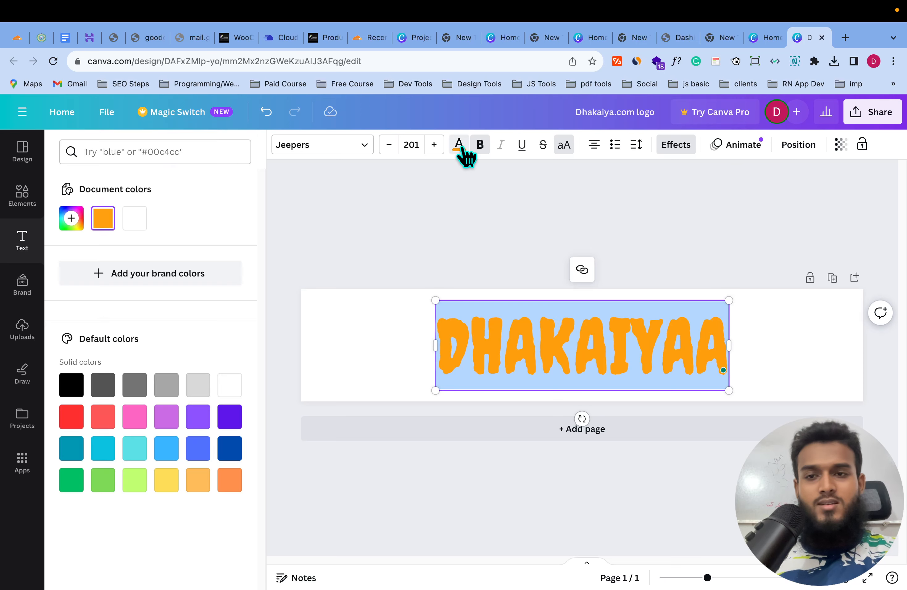
pyautogui.click(71, 416)
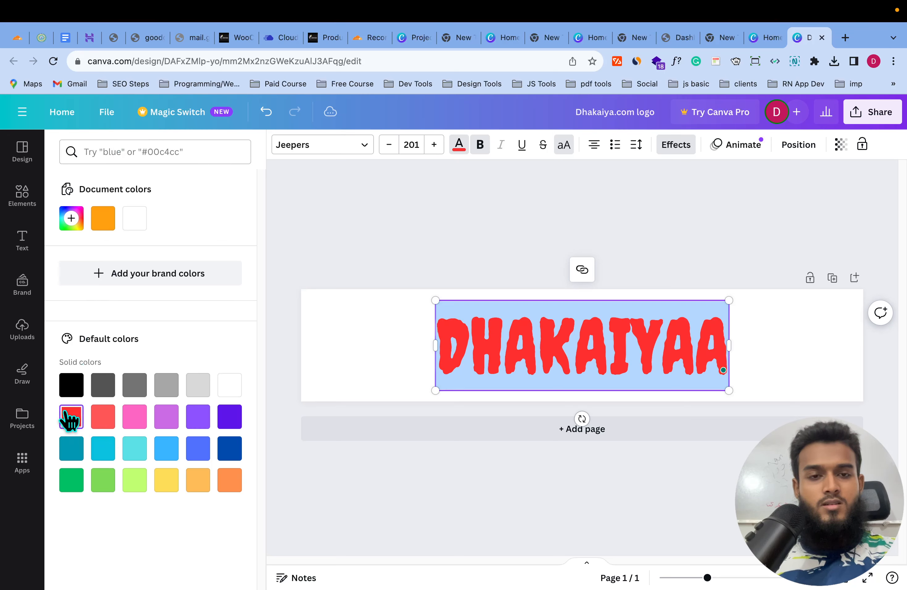
pyautogui.click(132, 417)
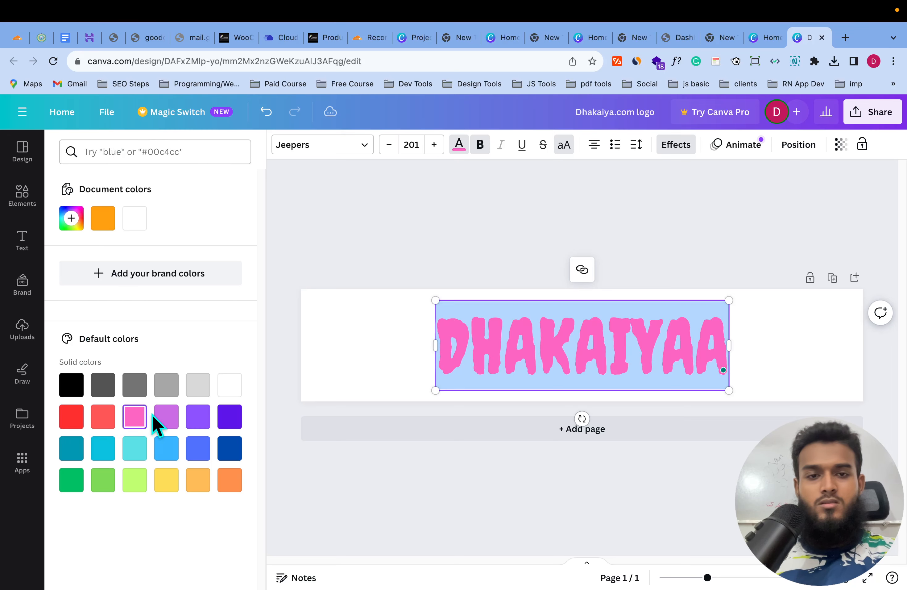
pyautogui.click(175, 421)
pyautogui.click(193, 419)
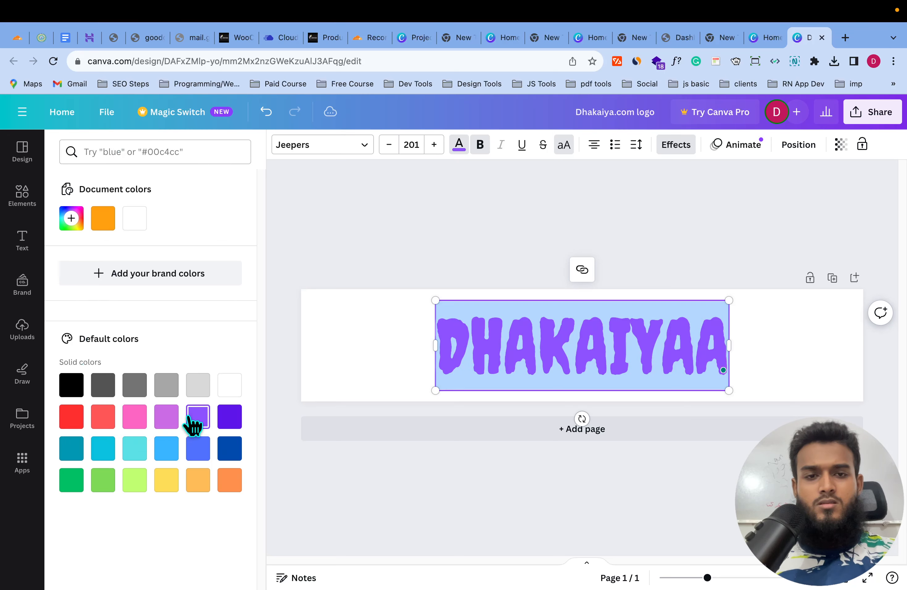
pyautogui.click(79, 419)
# - Shift the DHAKAIYAA text left of the banner's centre
pyautogui.click(788, 334)
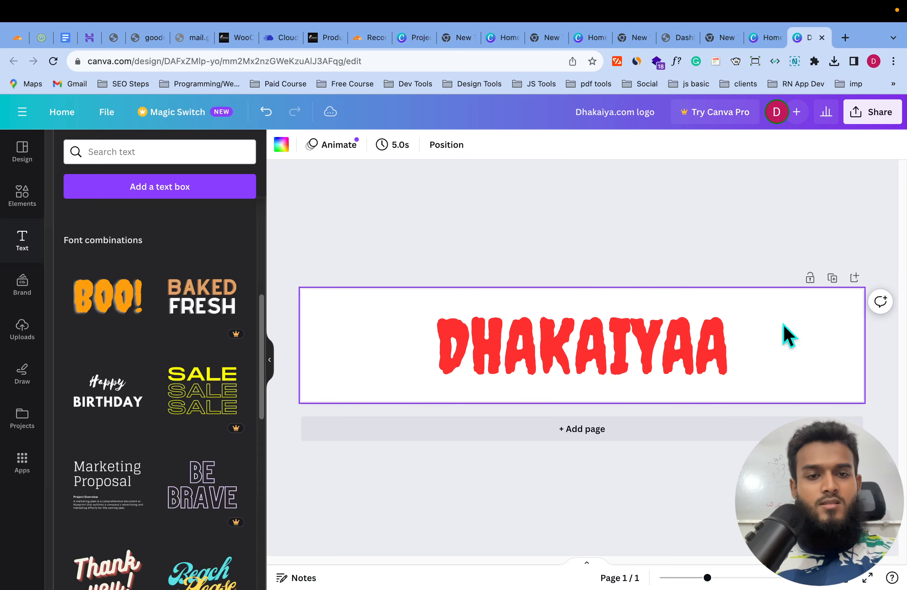
pyautogui.moveTo(683, 344); pyautogui.dragTo(622, 343)
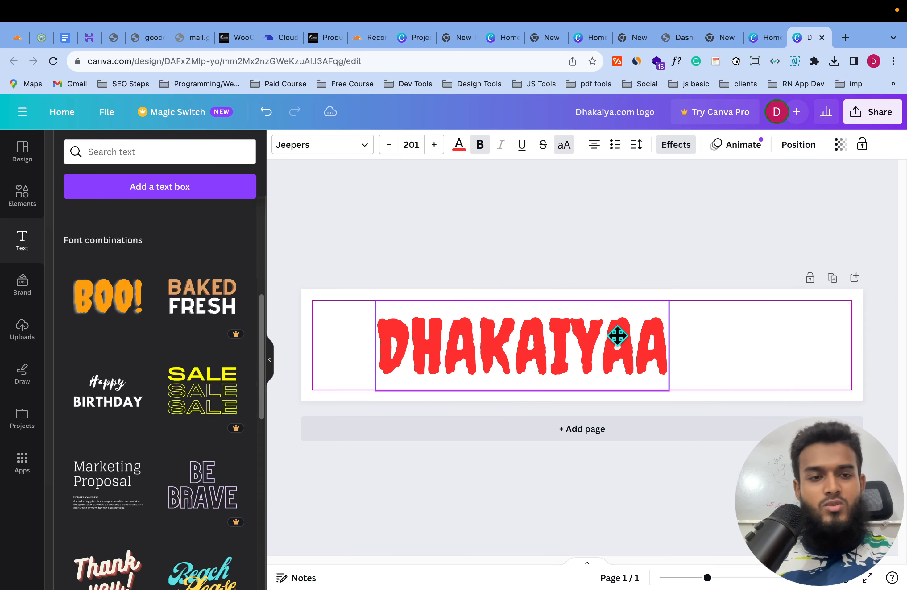
pyautogui.click(737, 347)
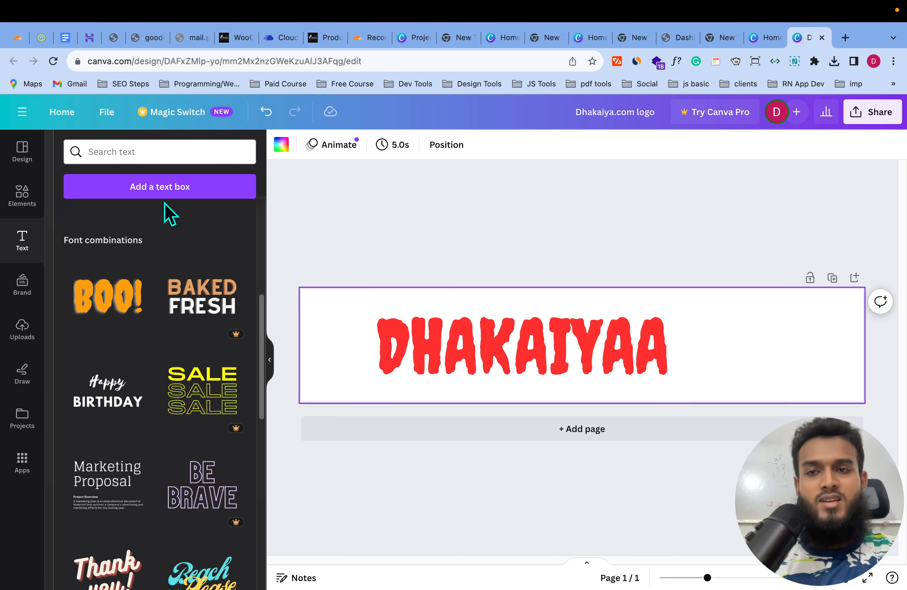
# - Search the Elements library for 'cart' graphics
pyautogui.click(17, 200)
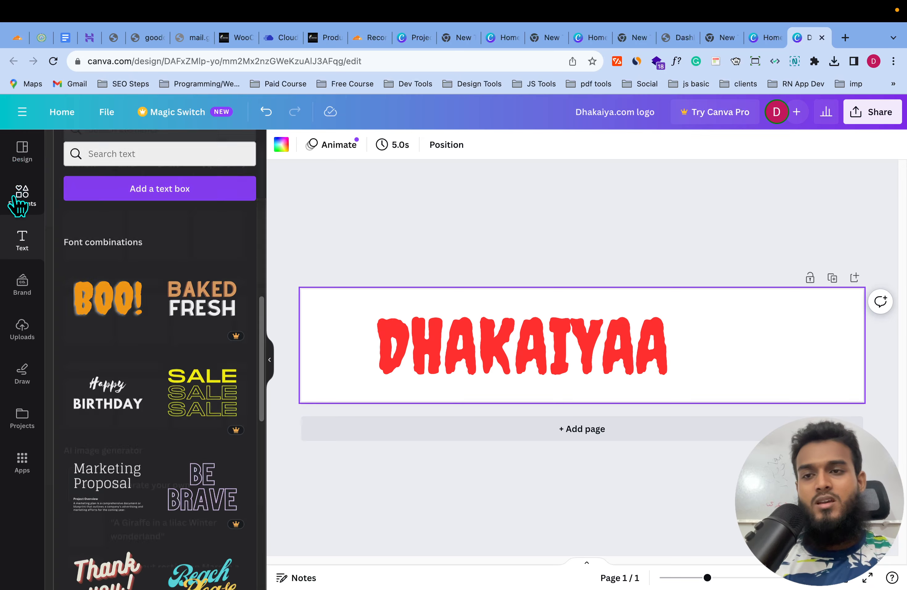
pyautogui.click(123, 153)
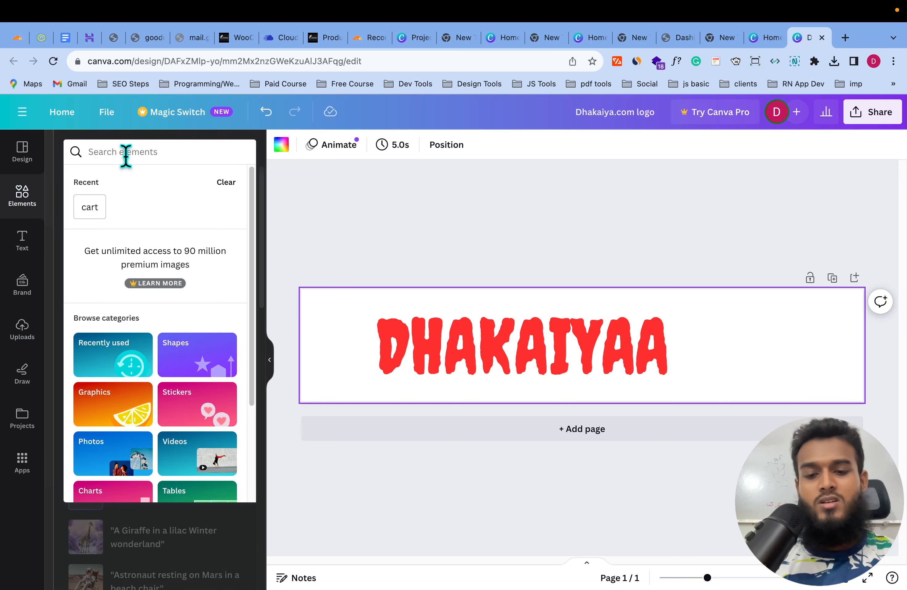
pyautogui.write('cart')
pyautogui.press('Return')
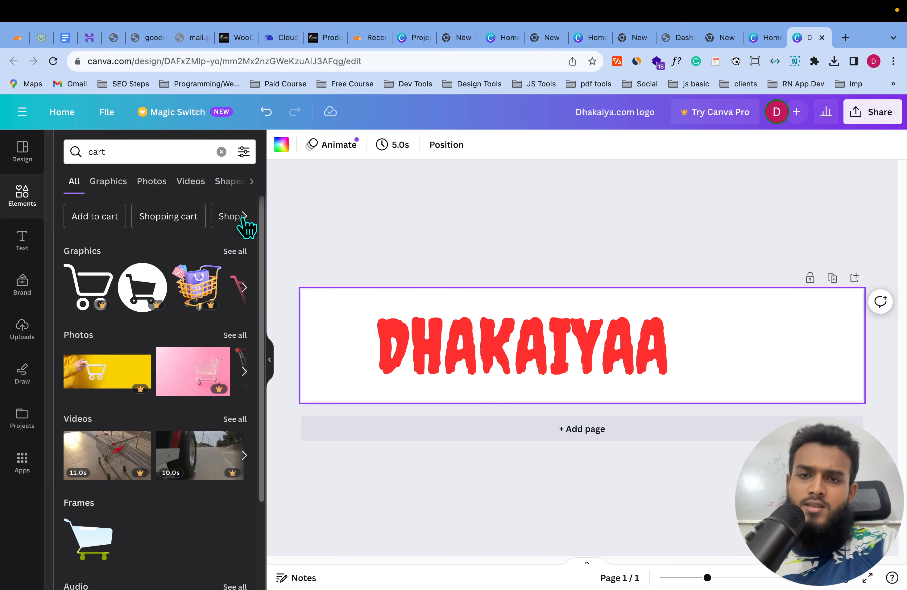
# - Add the outline shopping-cart graphic and place it right of DHAKAIYAA
pyautogui.click(243, 219)
pyautogui.click(243, 291)
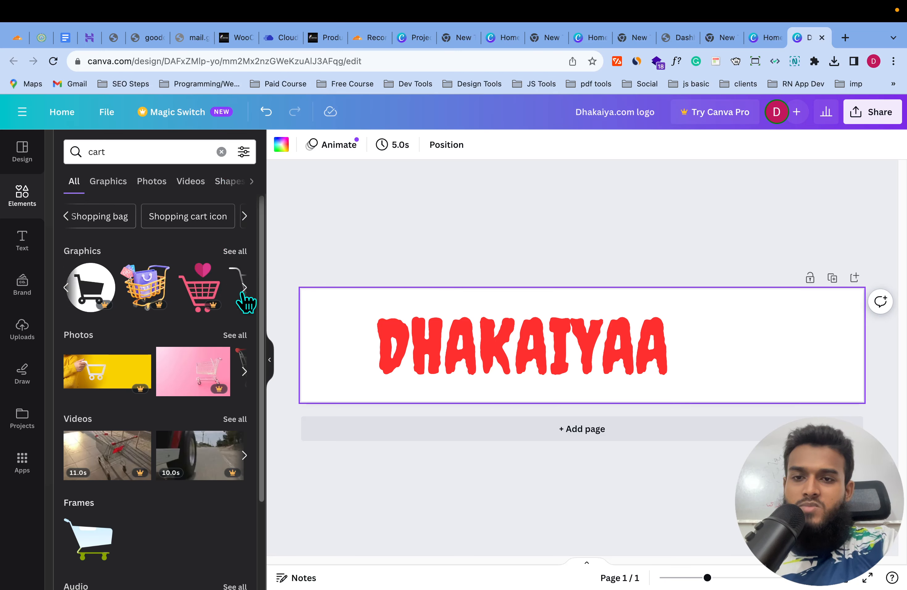
pyautogui.click(243, 289)
pyautogui.click(207, 297)
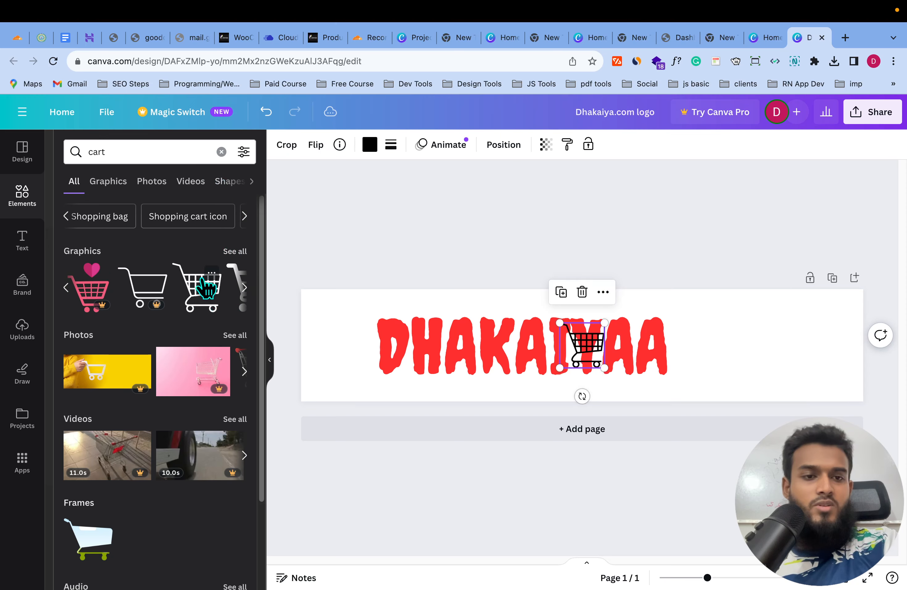
pyautogui.moveTo(592, 350); pyautogui.dragTo(719, 338)
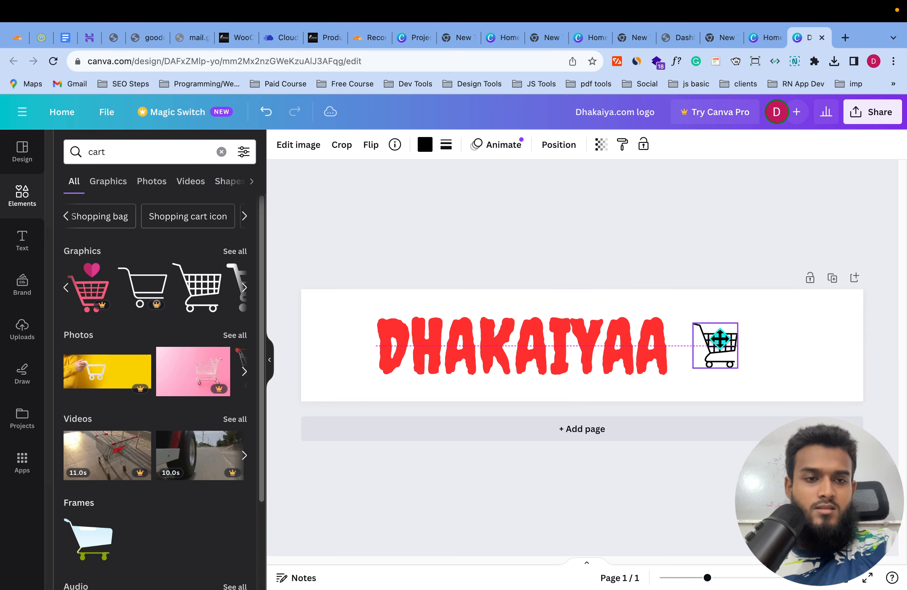
# - Colour the cart graphic red to match the DHAKAIYAA text
pyautogui.click(421, 150)
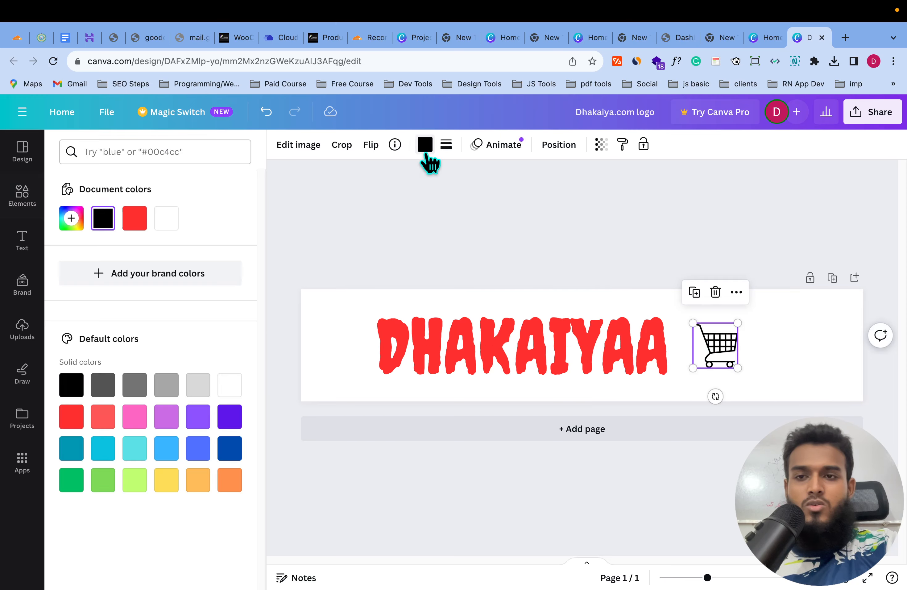
pyautogui.click(135, 218)
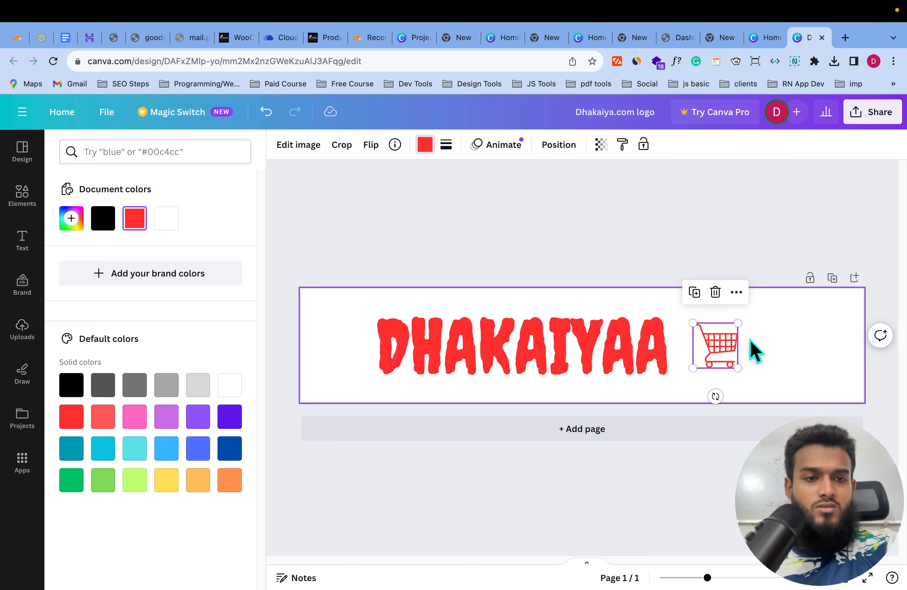
pyautogui.click(760, 345)
# - Enlarge the cart and the DHAKAIYAA text, placing the cart right after the text
pyautogui.click(712, 346)
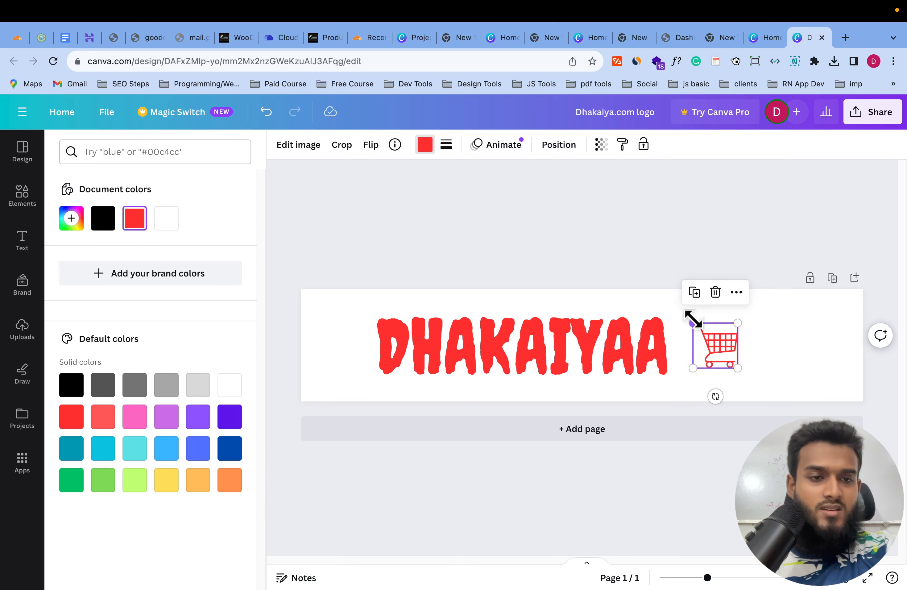
pyautogui.moveTo(692, 322); pyautogui.dragTo(632, 305)
pyautogui.moveTo(708, 328); pyautogui.dragTo(767, 334)
pyautogui.click(585, 344)
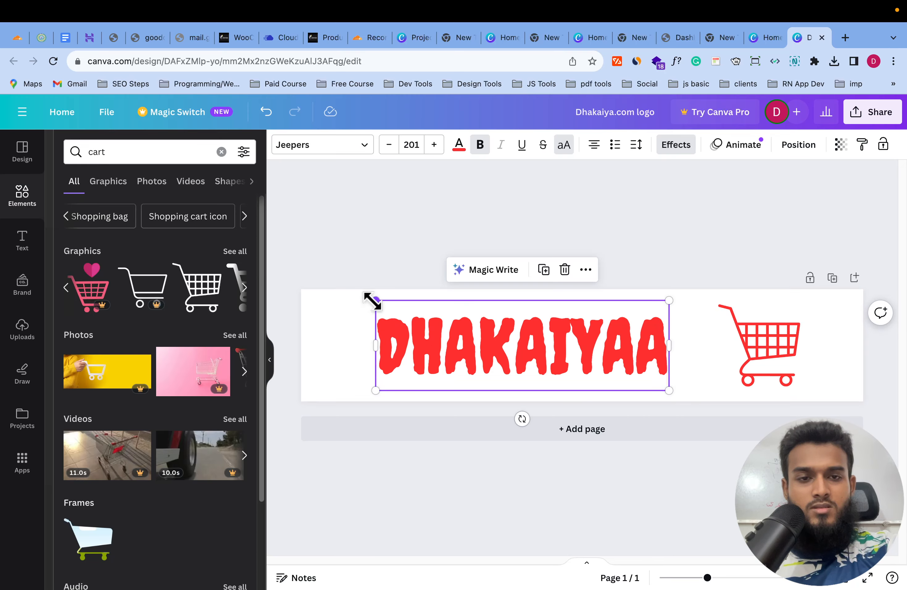
pyautogui.moveTo(374, 299); pyautogui.dragTo(312, 281)
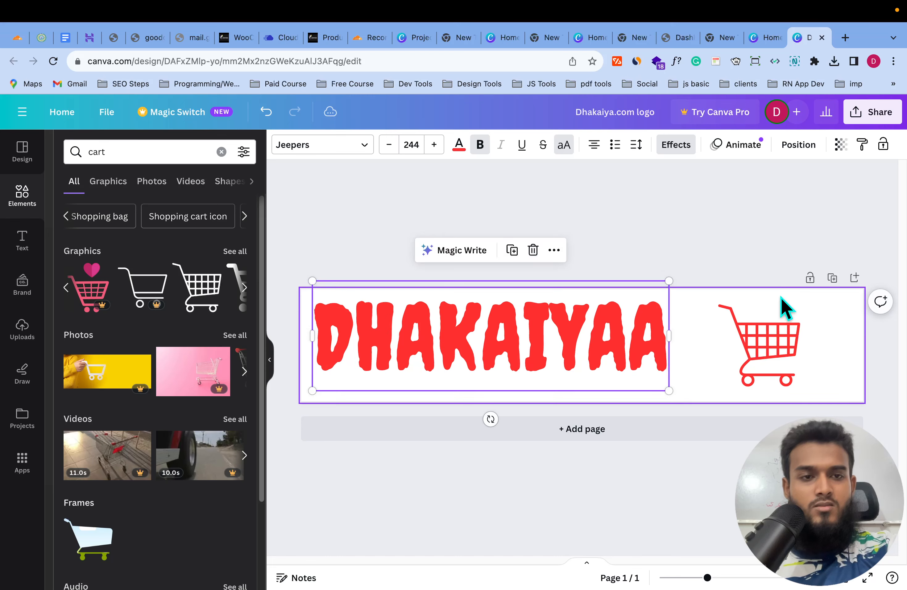
pyautogui.moveTo(779, 320); pyautogui.dragTo(719, 314)
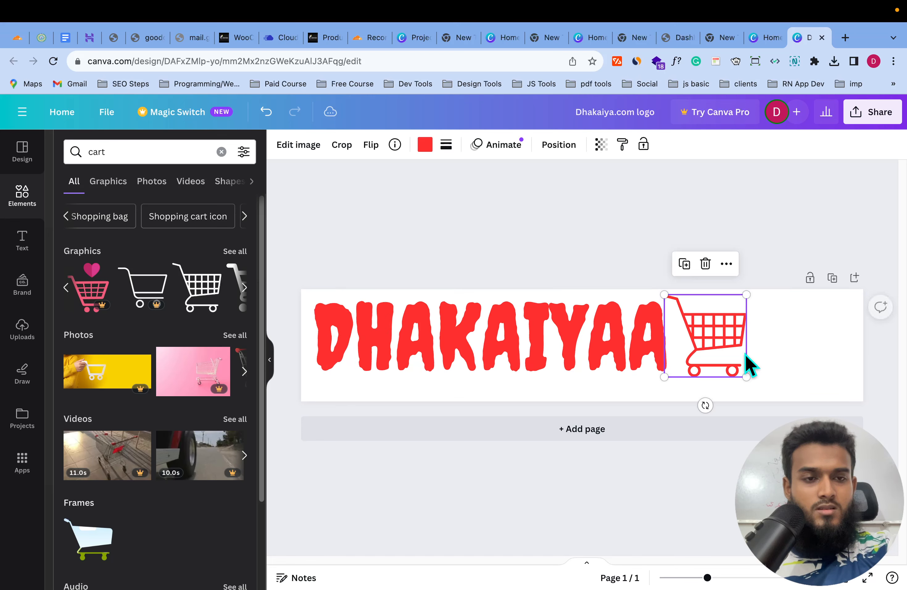
# - Fine-tune the cart's position beside the text
pyautogui.click(773, 353)
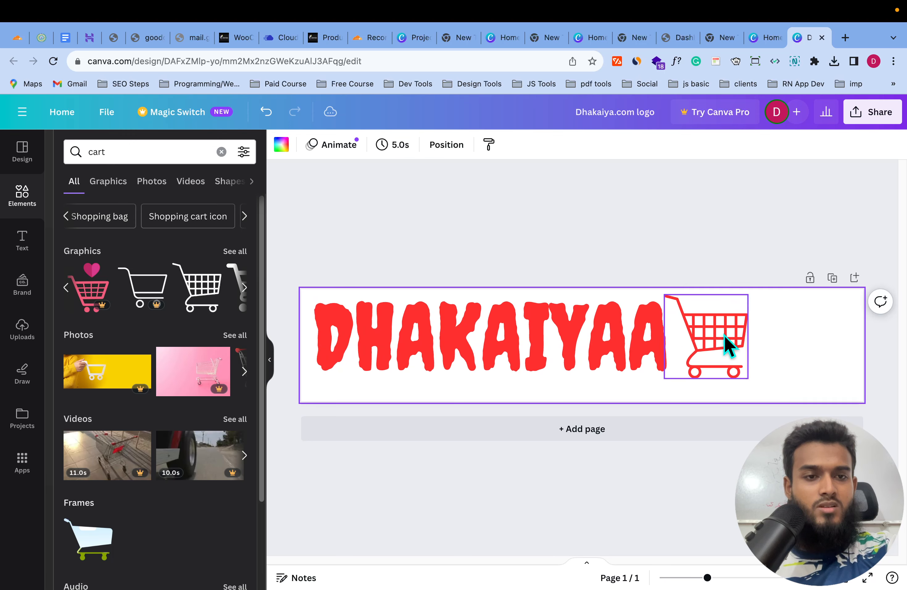
pyautogui.click(729, 342)
pyautogui.click(789, 332)
pyautogui.moveTo(751, 340)
pyautogui.mouseDown()
pyautogui.moveTo(737, 336)
pyautogui.moveTo(743, 328)
pyautogui.mouseUp()
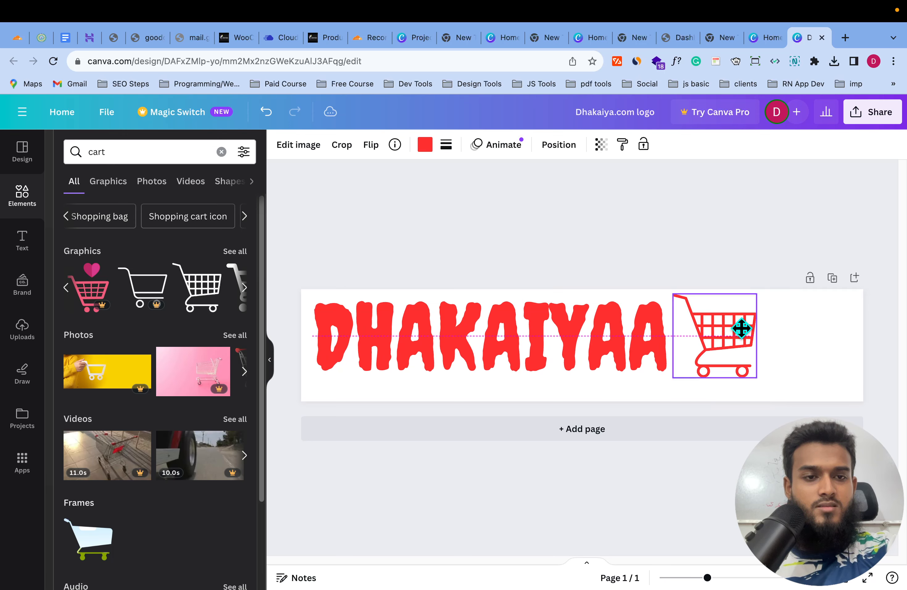
pyautogui.click(845, 331)
# - Move the text and cart together into place, then add a blank second page
pyautogui.moveTo(807, 302); pyautogui.dragTo(415, 367)
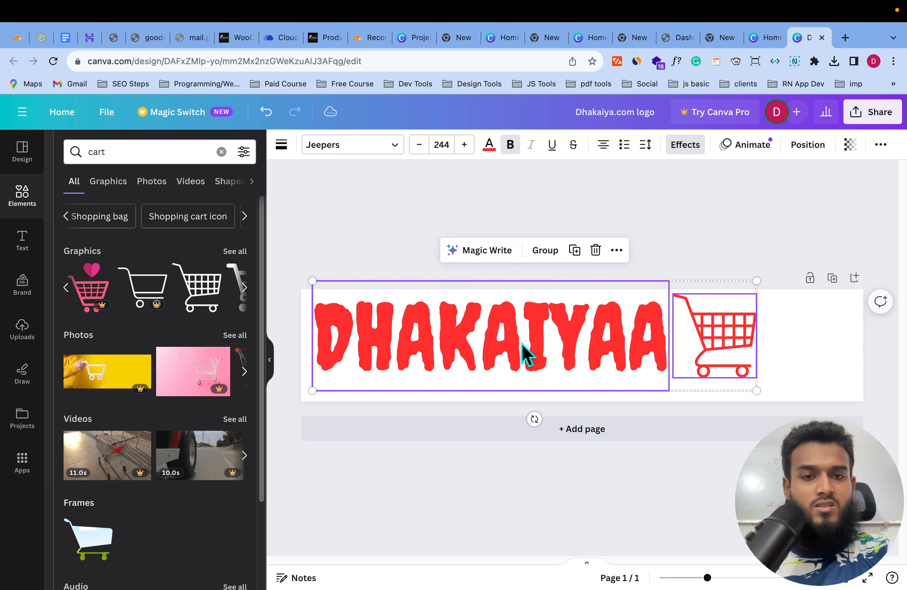
pyautogui.moveTo(522, 354); pyautogui.dragTo(573, 353)
pyautogui.click(889, 330)
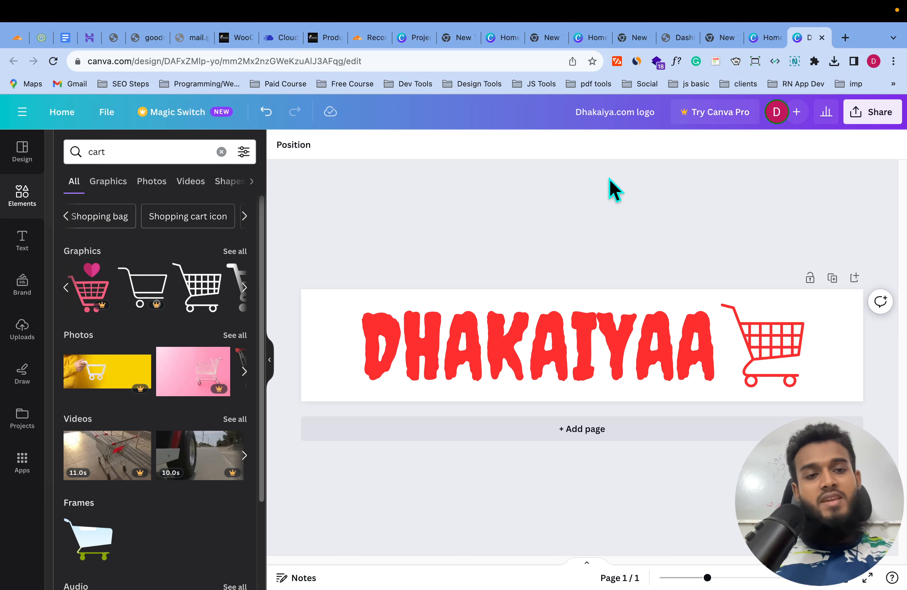
pyautogui.click(856, 277)
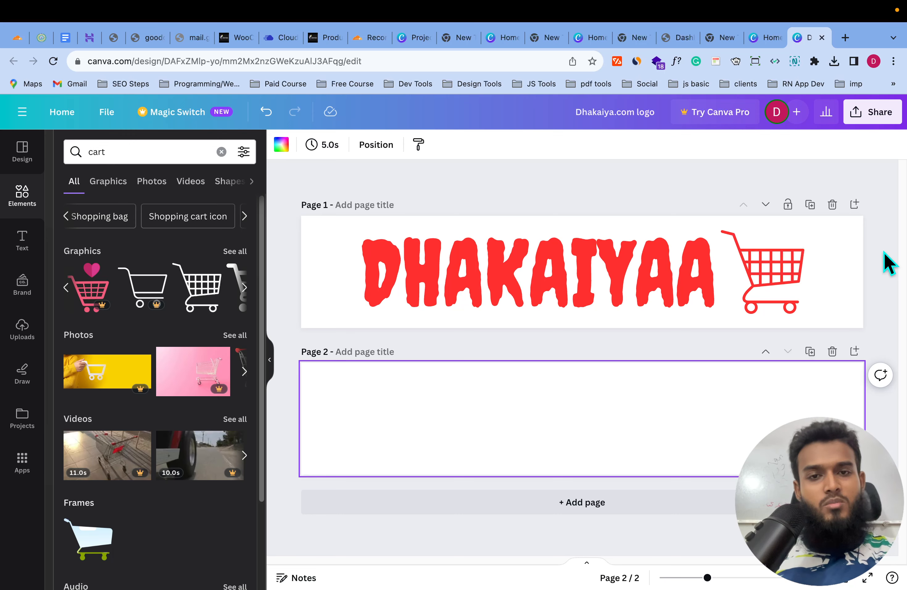
pyautogui.click(833, 239)
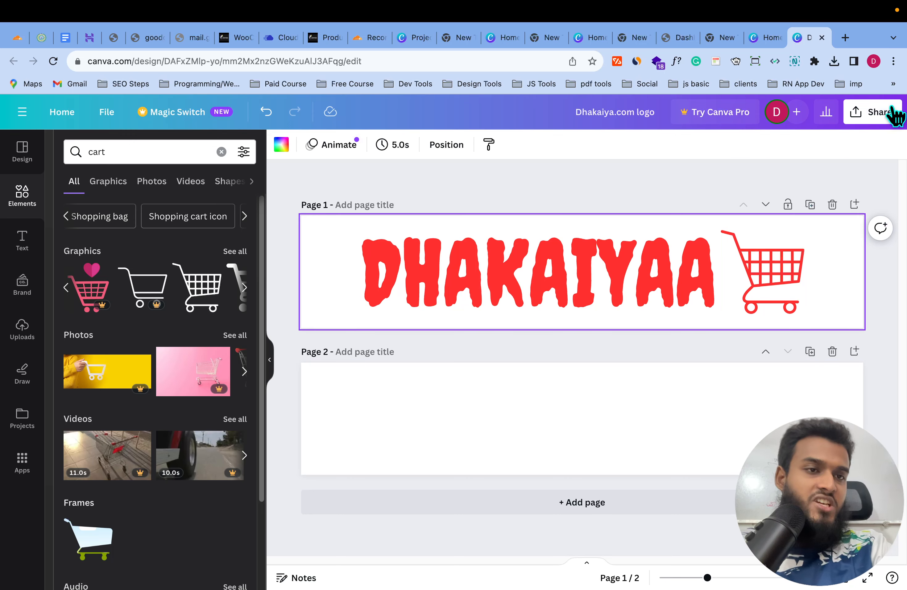
# - Download the design as a PNG with default settings
pyautogui.click(868, 113)
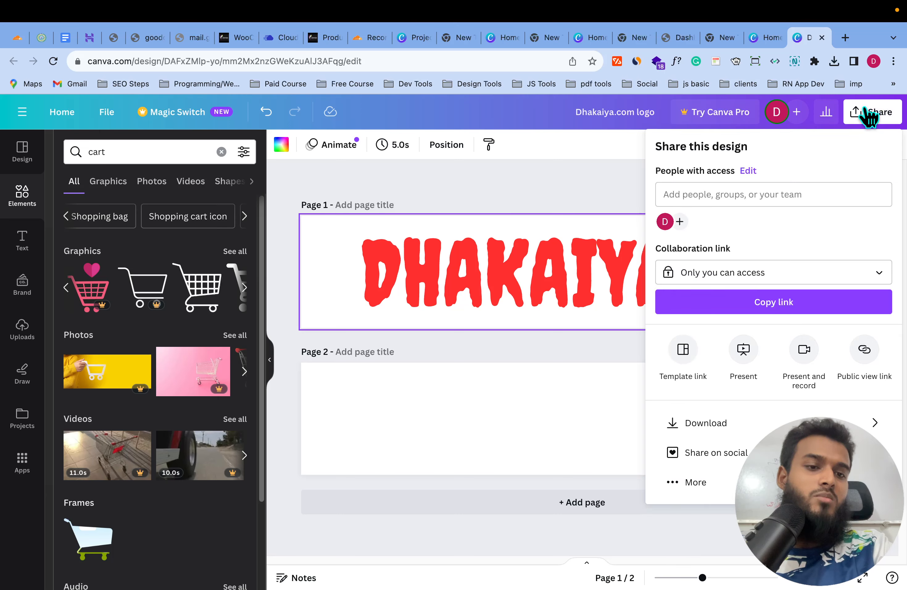
pyautogui.click(762, 424)
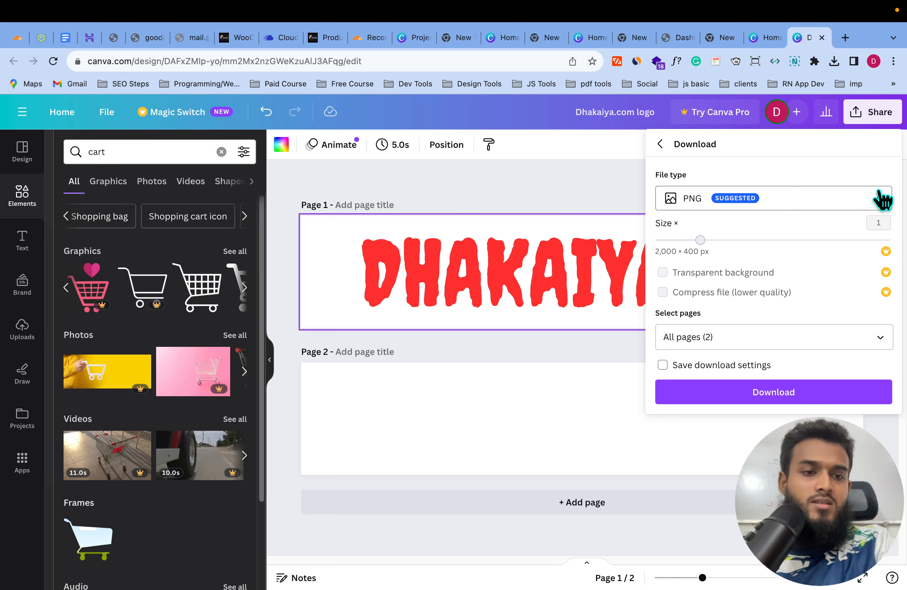
pyautogui.click(800, 386)
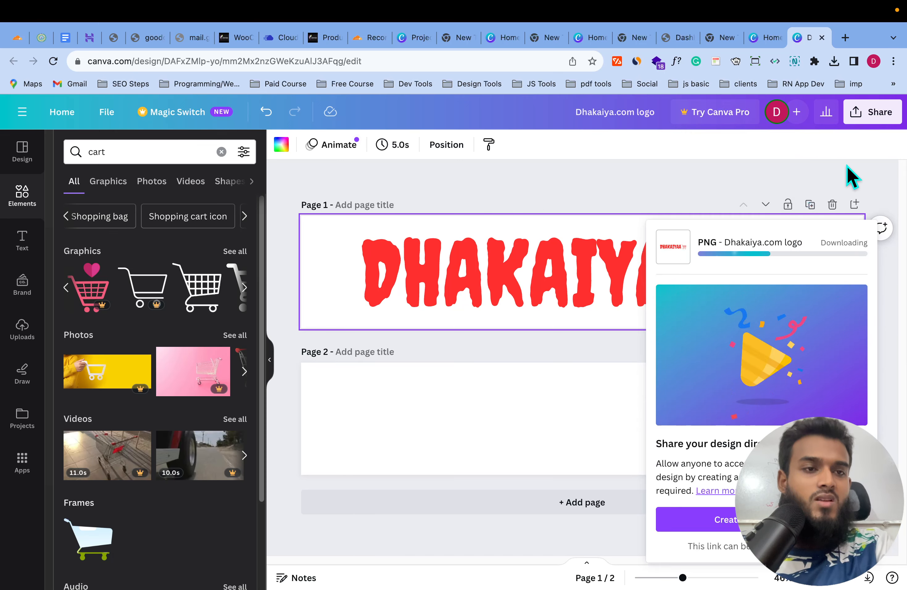
# - Download only Page 1 of the design as a PNG
pyautogui.click(877, 112)
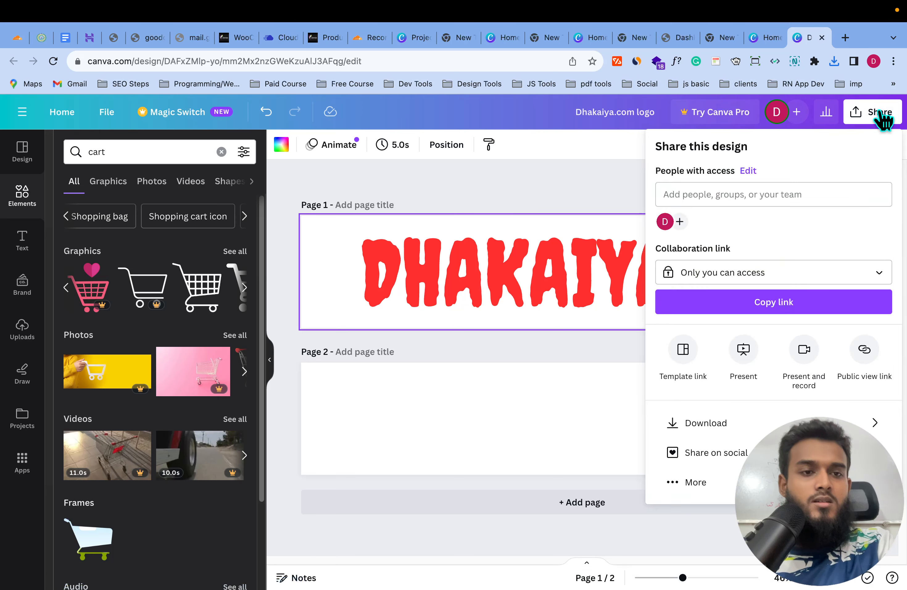
pyautogui.click(804, 423)
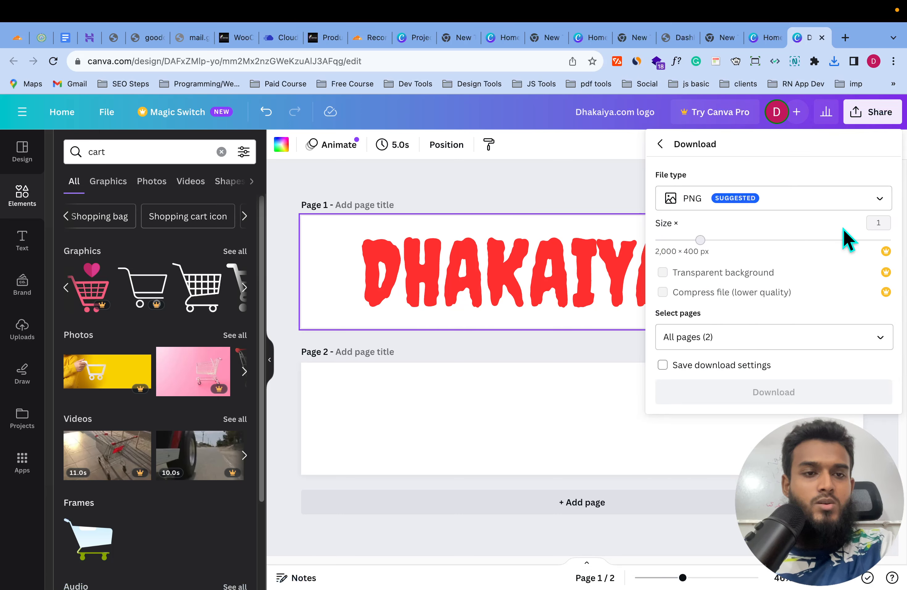
pyautogui.click(881, 339)
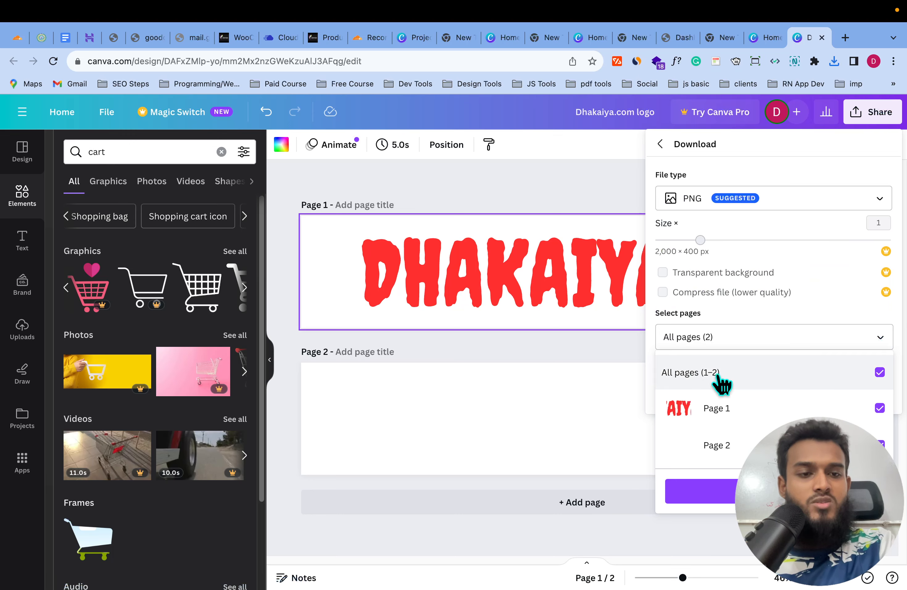
pyautogui.click(879, 372)
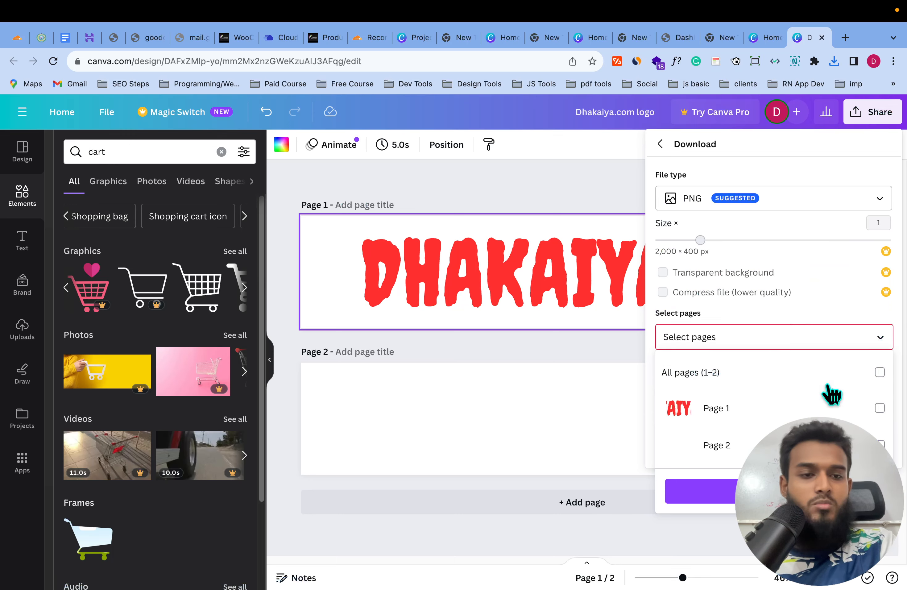
pyautogui.click(879, 408)
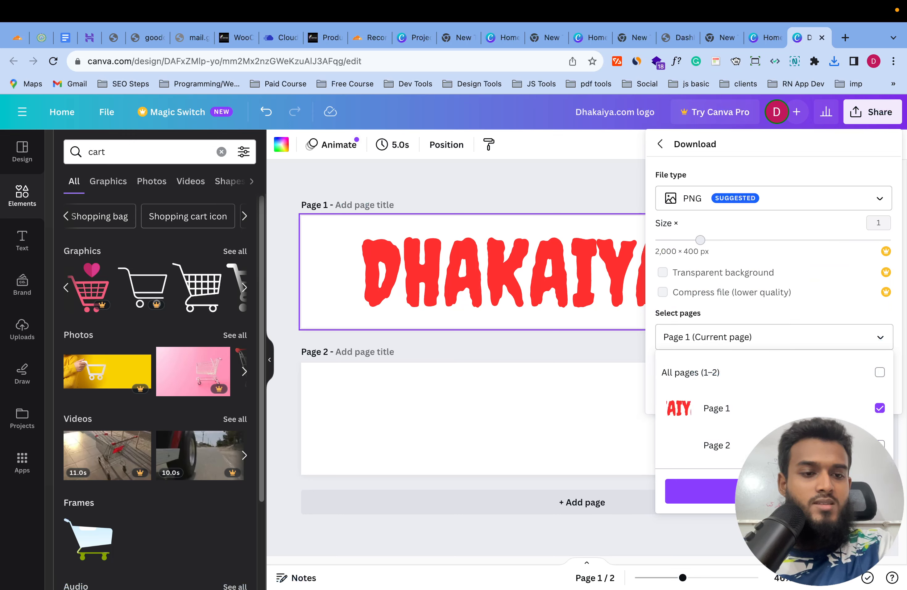
pyautogui.click(789, 491)
pyautogui.click(797, 390)
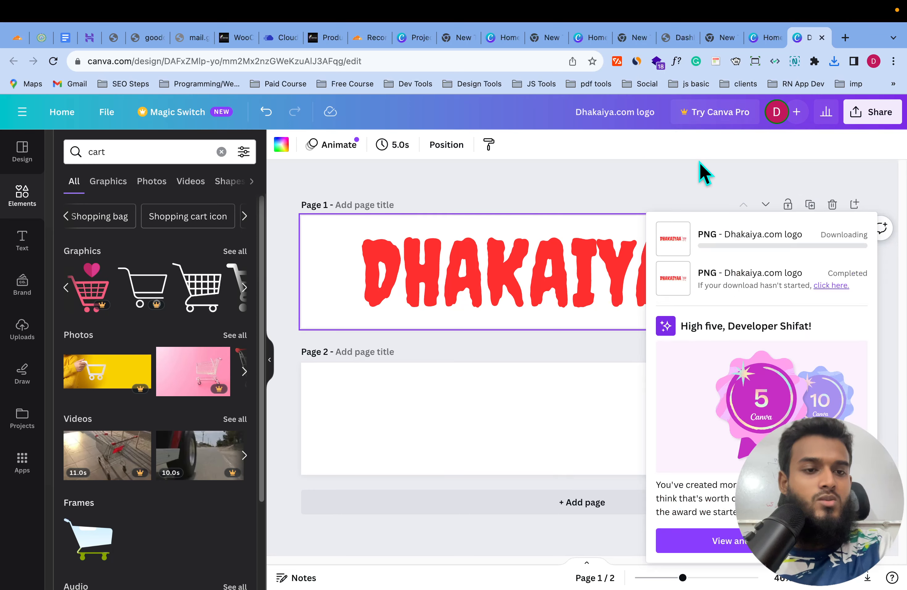
pyautogui.click(699, 162)
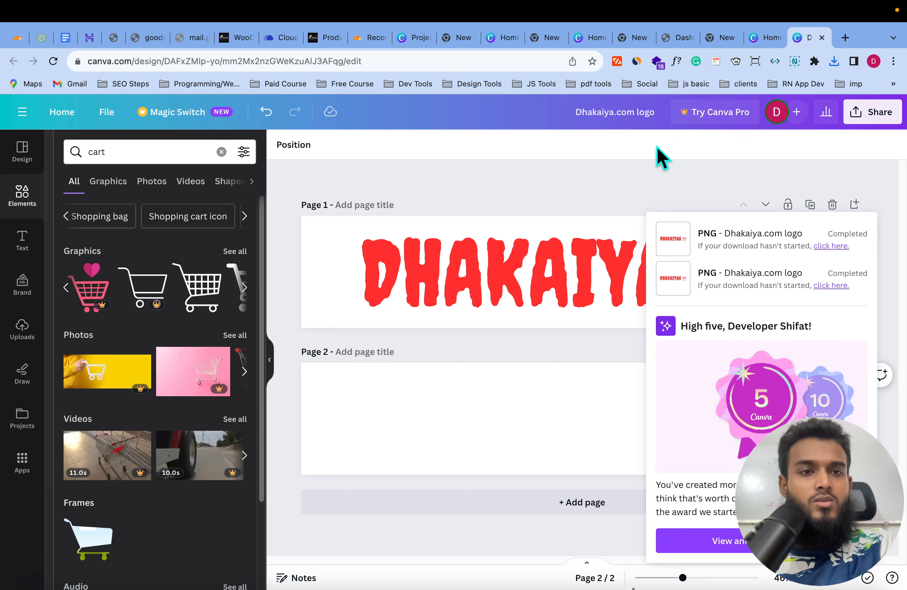
# - Minimise the Canva window and switch to the Developer profile's Chrome window
pyautogui.click(657, 146)
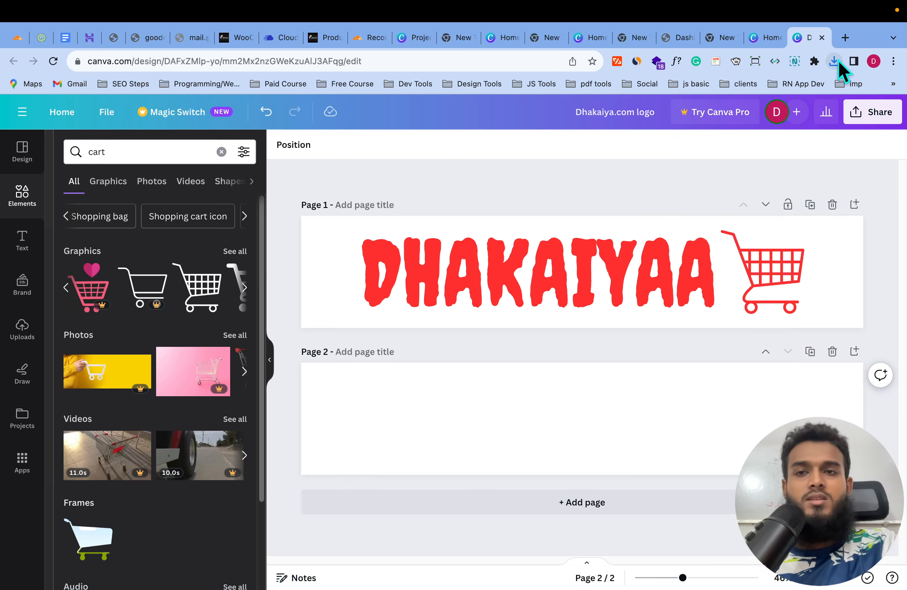
pyautogui.moveTo(41, 12)
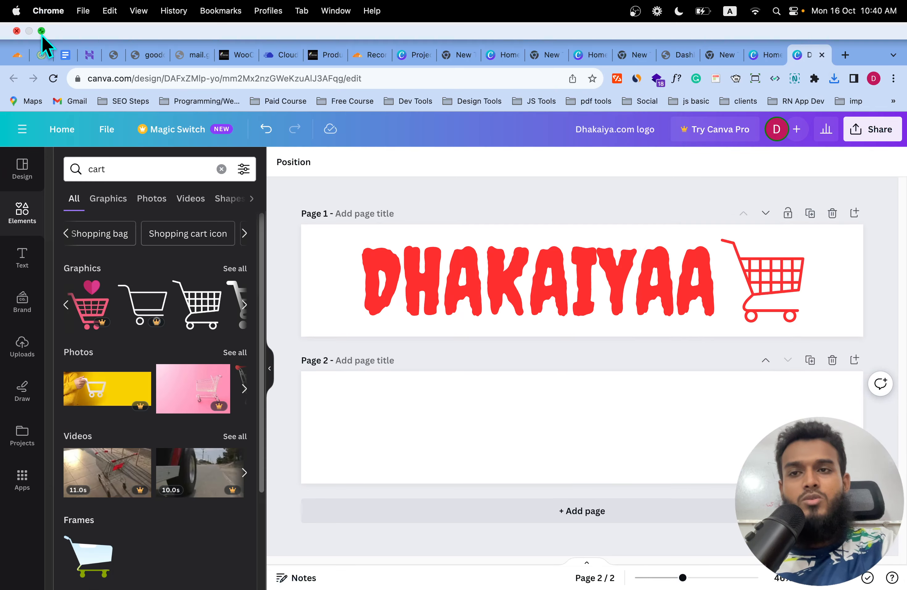
pyautogui.click(41, 31)
pyautogui.click(29, 37)
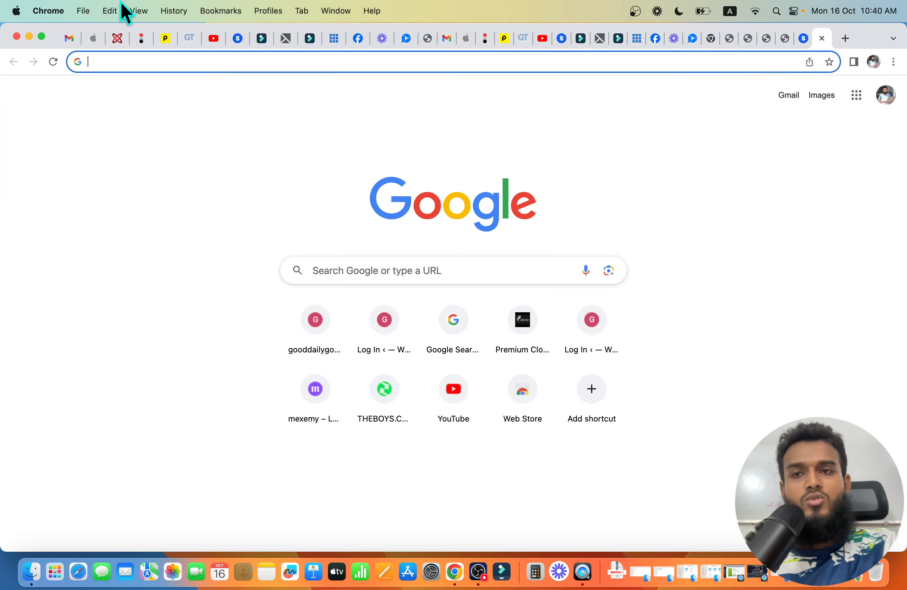
pyautogui.rightClick(456, 574)
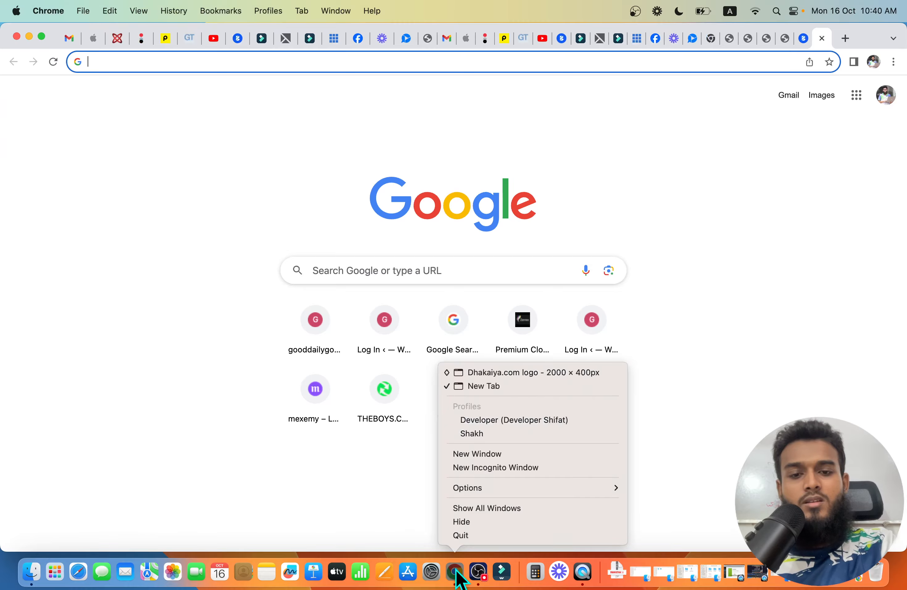
pyautogui.click(504, 420)
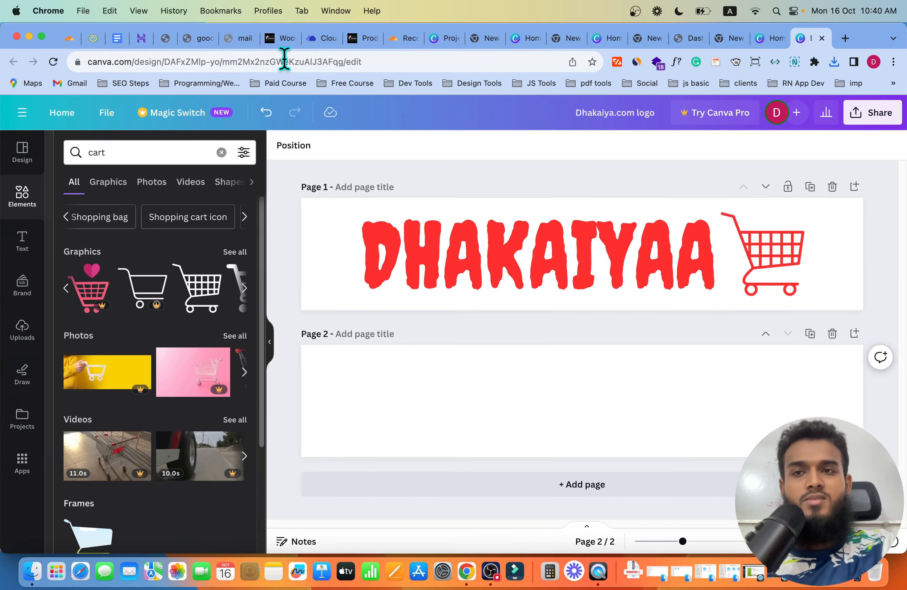
# - Reload the WordPress dashboard and open Appearance > Customise
pyautogui.click(740, 40)
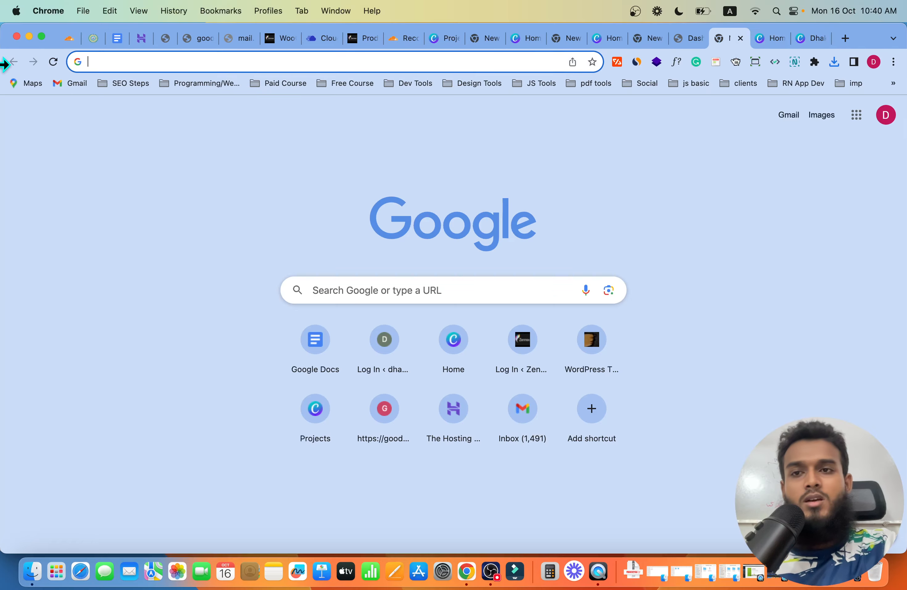
pyautogui.click(690, 38)
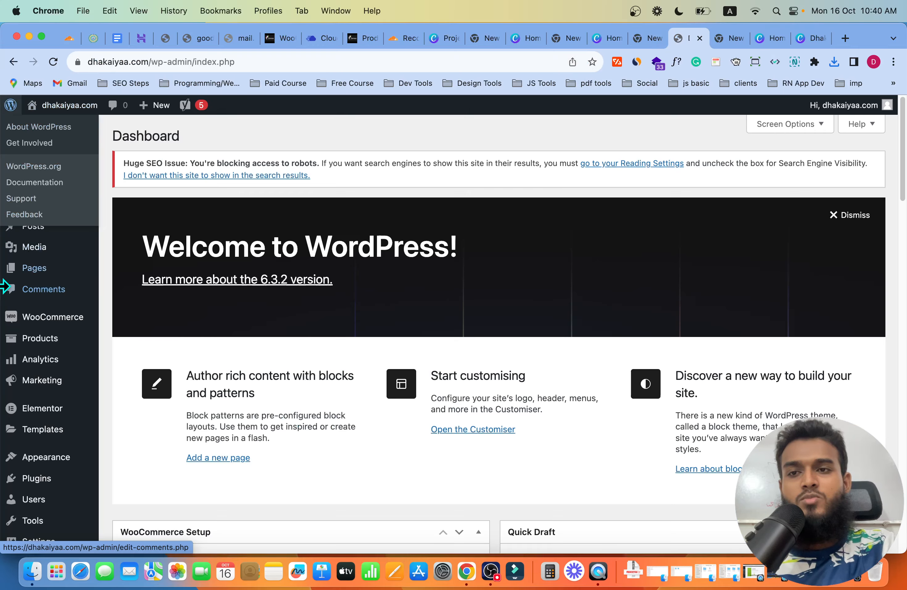
pyautogui.click(51, 148)
pyautogui.moveTo(21, 107)
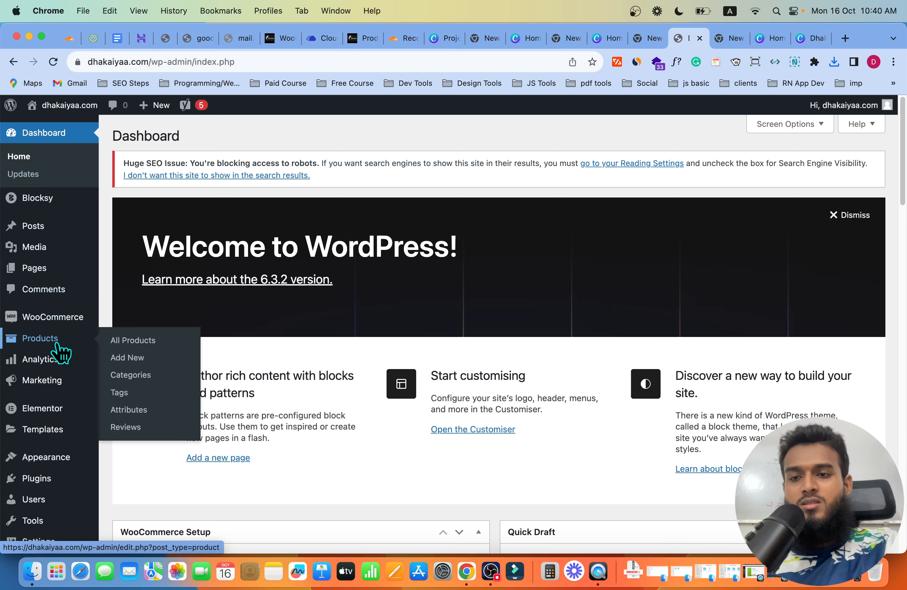
pyautogui.moveTo(45, 464)
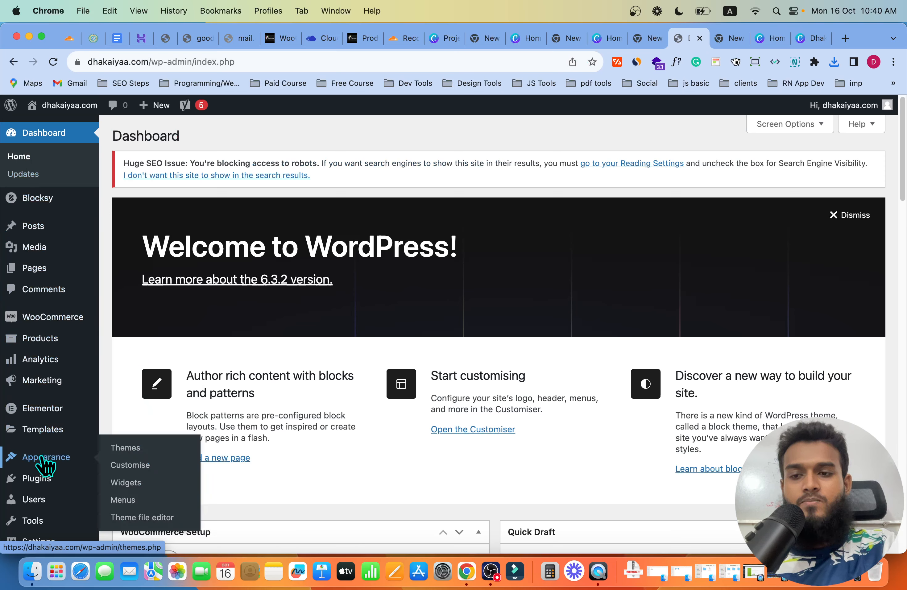
pyautogui.click(130, 467)
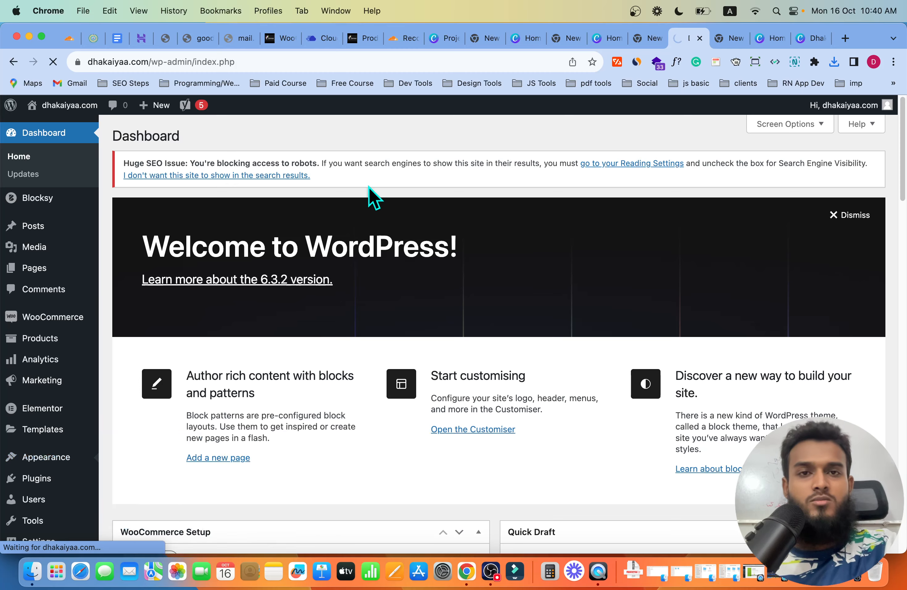
# - Make Chrome full screen and browse the Customizer's General Options as it loads
pyautogui.click(41, 37)
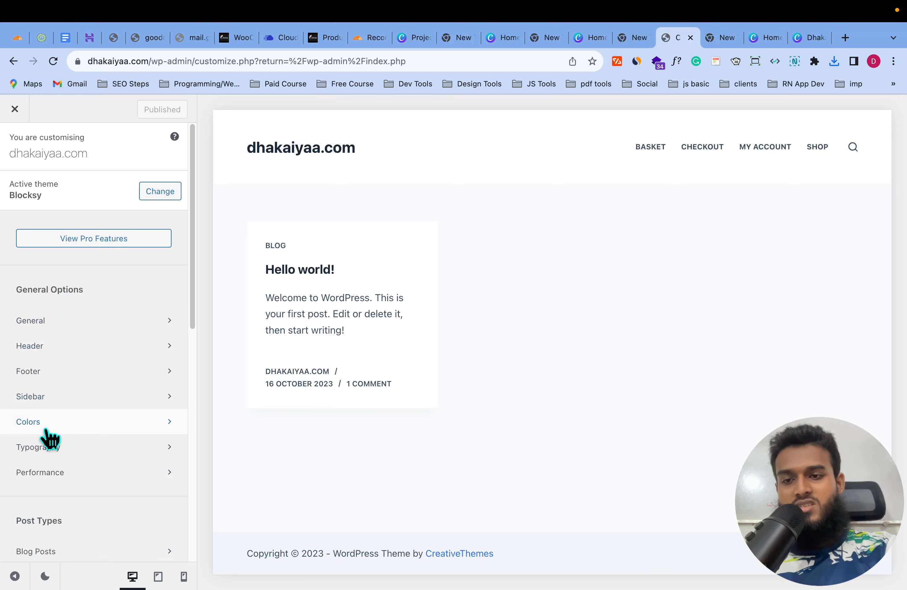
pyautogui.scroll(-1, 90, 317)
pyautogui.scroll(1, 94, 314)
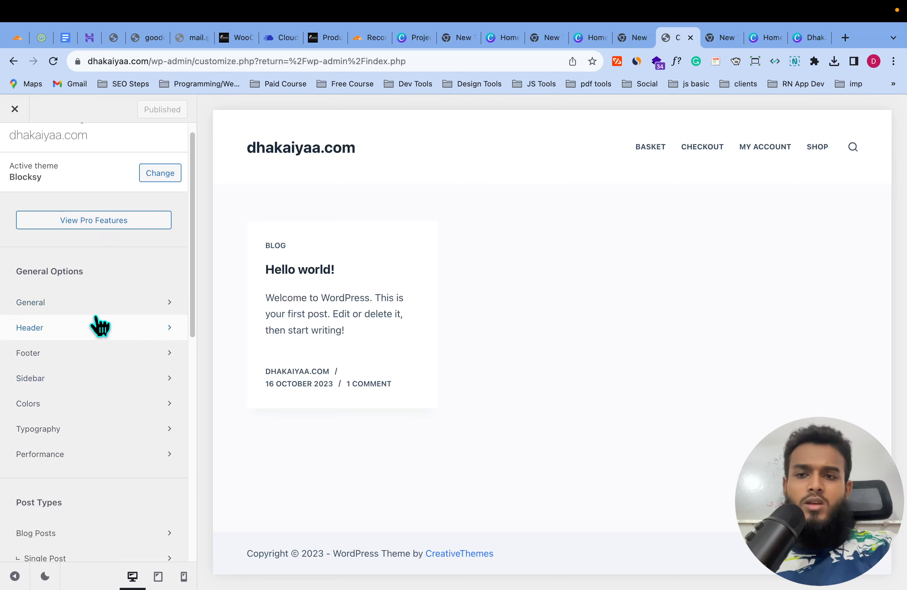
pyautogui.scroll(-1, 101, 344)
pyautogui.scroll(1, 96, 268)
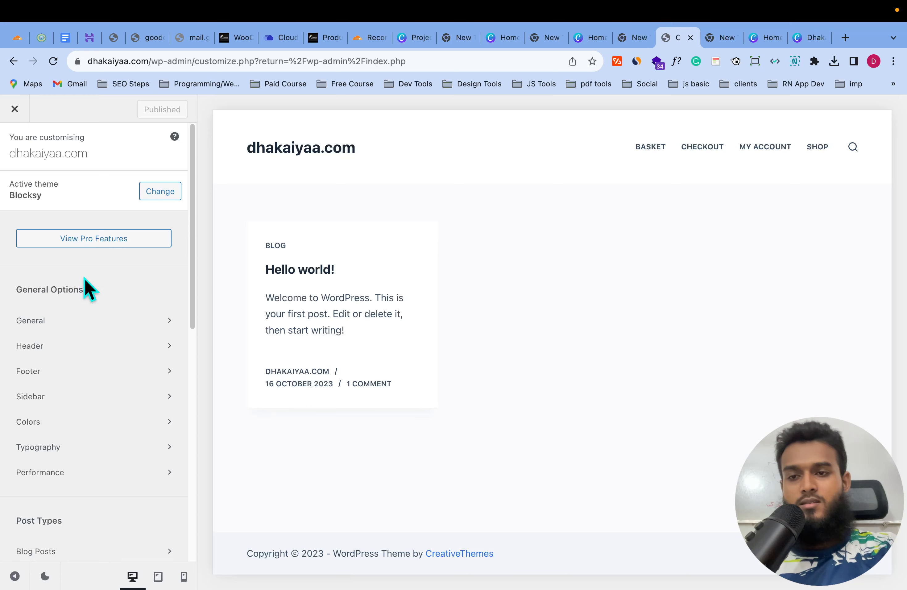
# - Upload 'Dhakaiya.com logo.png' from Downloads through the header's Select logo picker
pyautogui.click(70, 346)
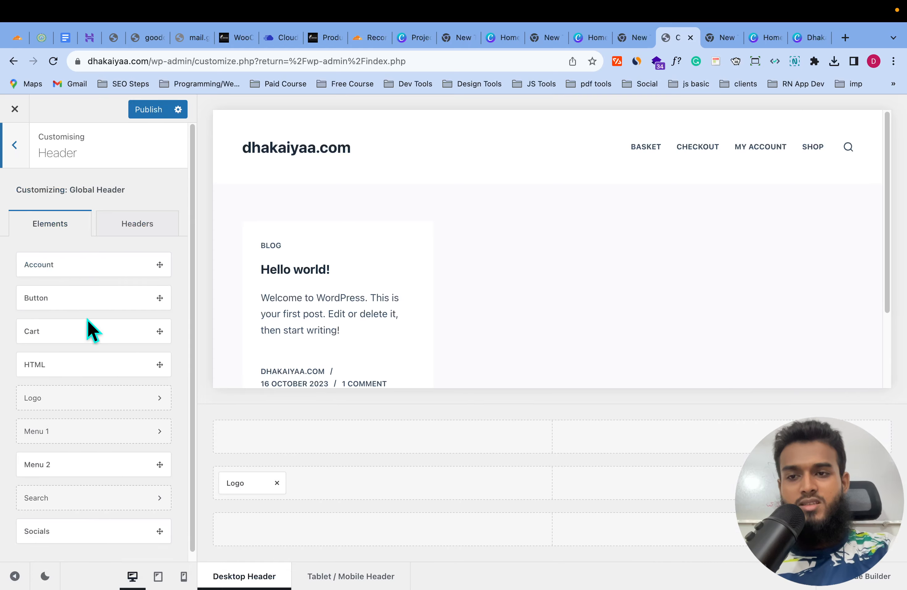
pyautogui.click(160, 398)
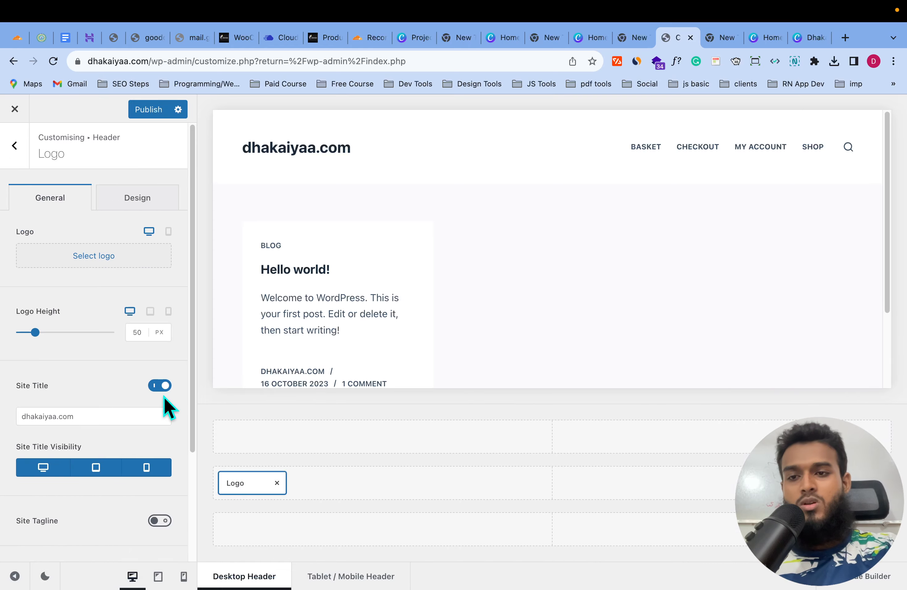
pyautogui.click(117, 257)
pyautogui.click(475, 350)
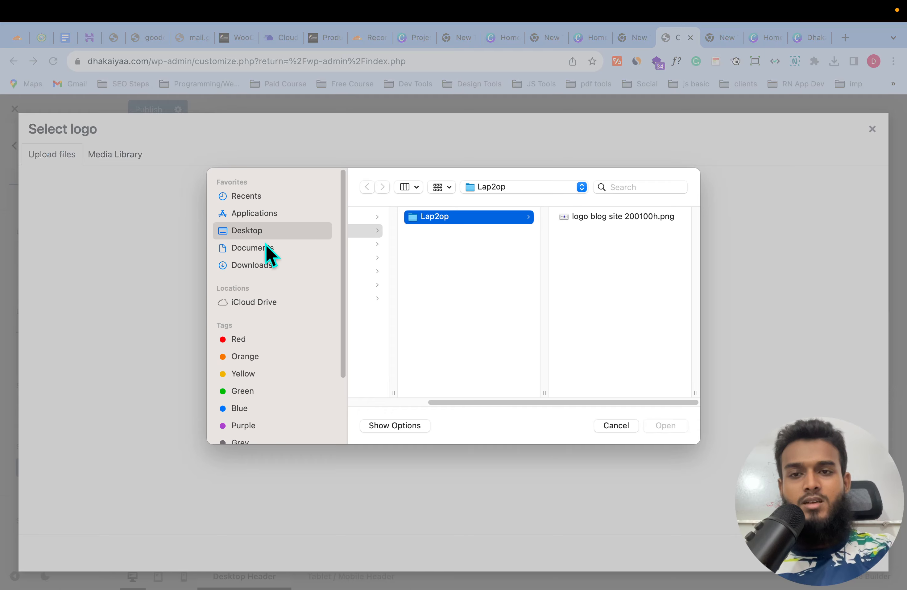
pyautogui.click(262, 266)
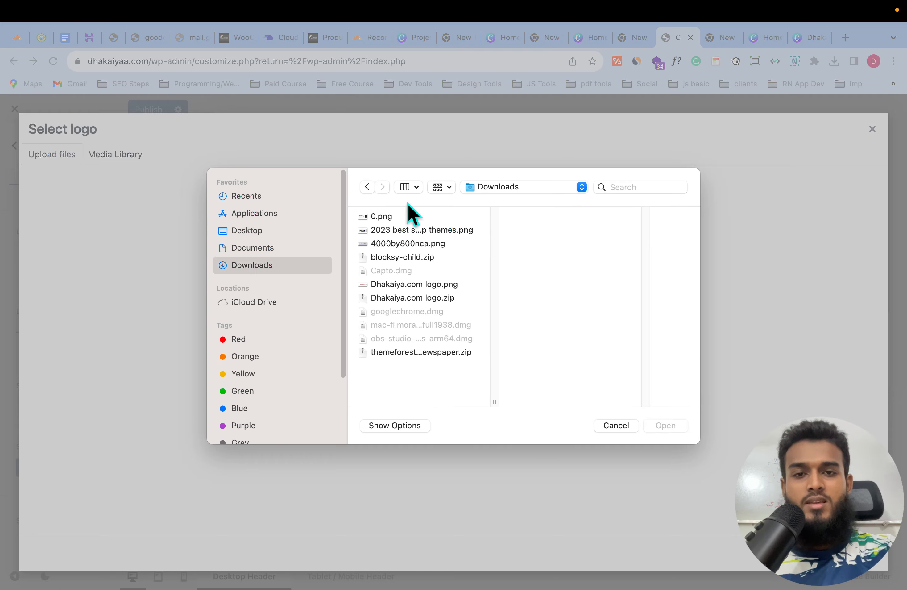
pyautogui.click(420, 287)
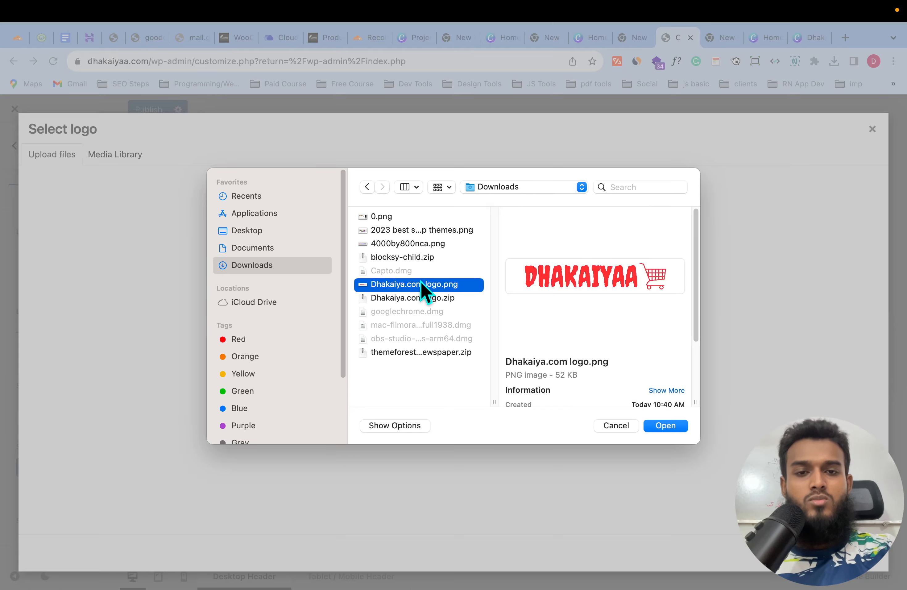
pyautogui.click(665, 425)
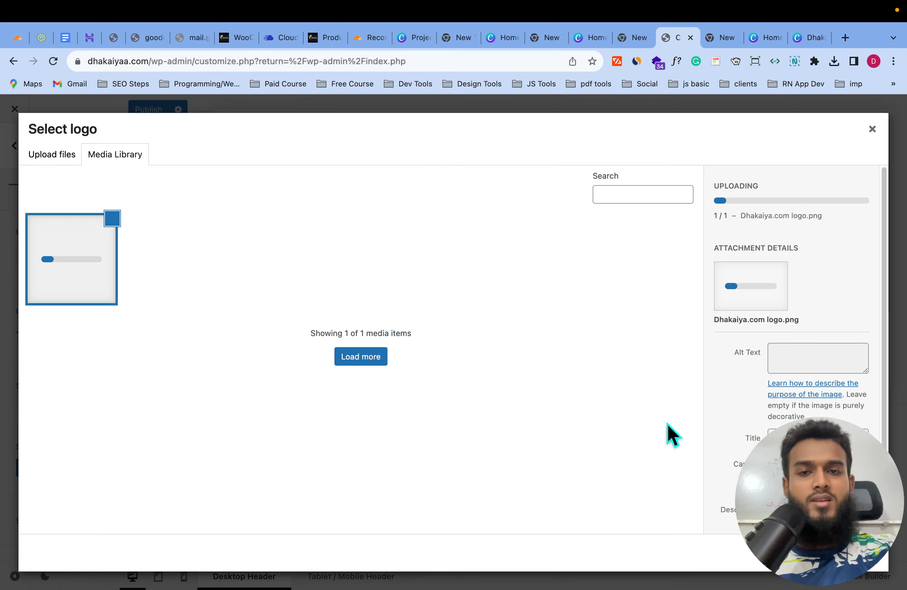
pyautogui.scroll(-1, 861, 347)
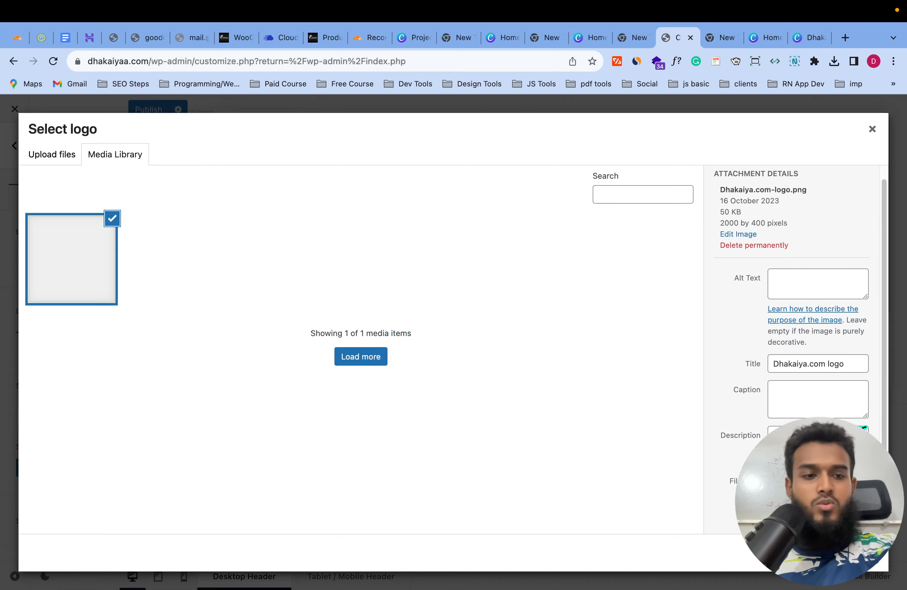
# - Close the Select logo dialog and switch off the Site Title toggle in the Logo panel
pyautogui.click(859, 552)
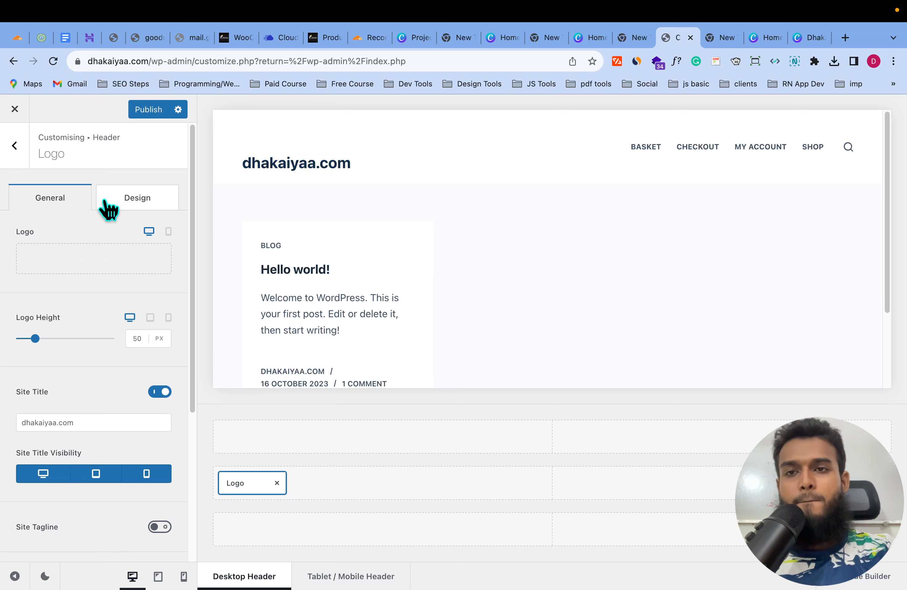
pyautogui.moveTo(100, 266)
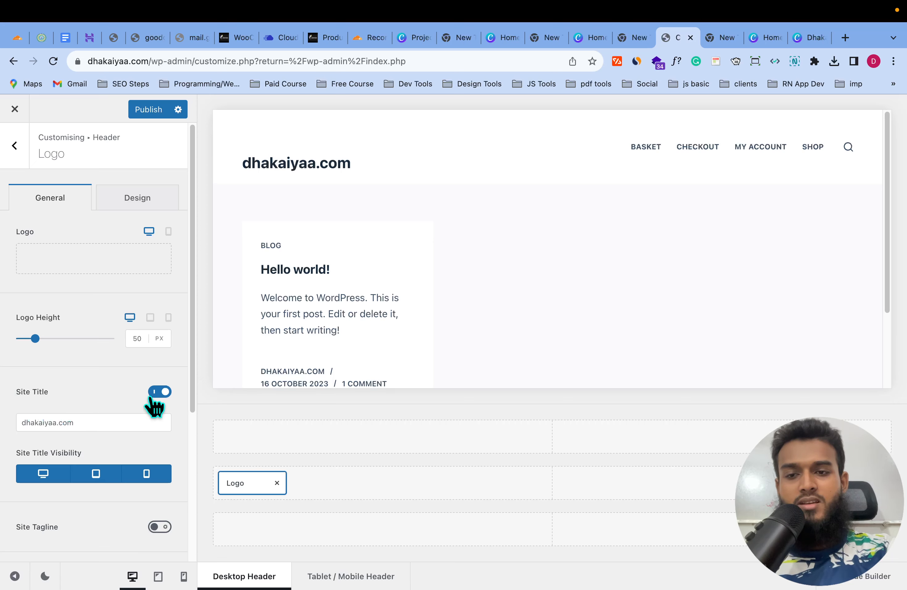
pyautogui.click(159, 391)
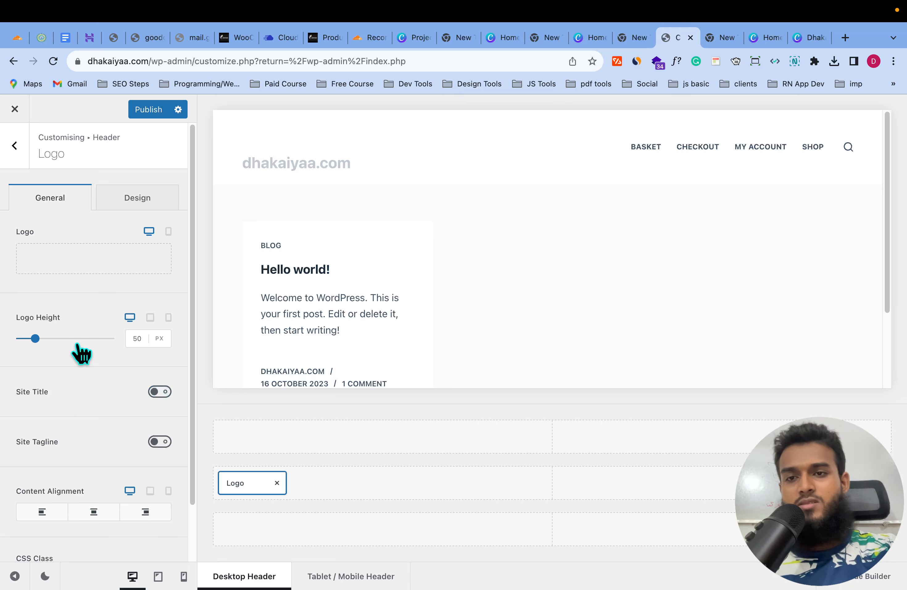
# - Choose the uploaded red DHAKAIYAA cart image from the Media Library as the header logo
pyautogui.moveTo(789, 10)
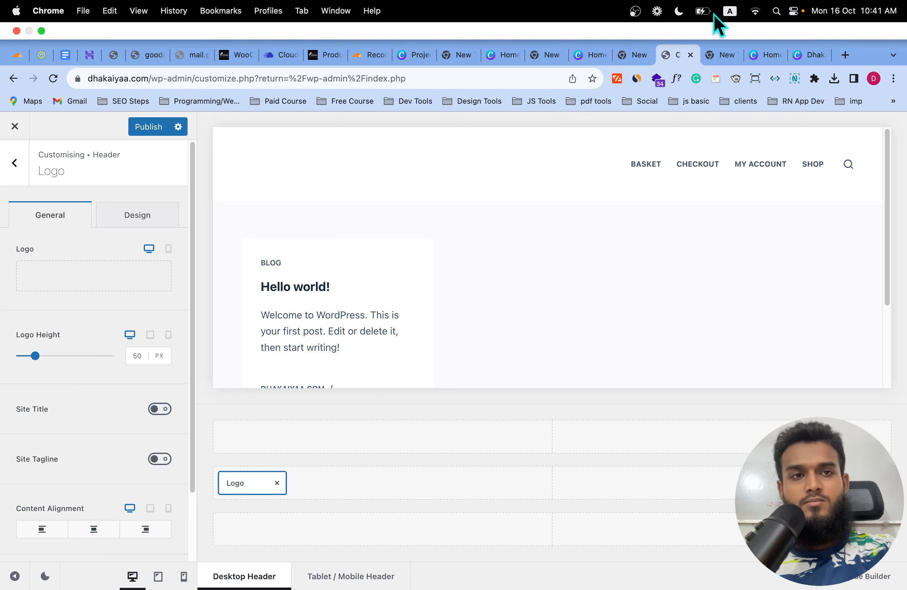
pyautogui.moveTo(69, 261)
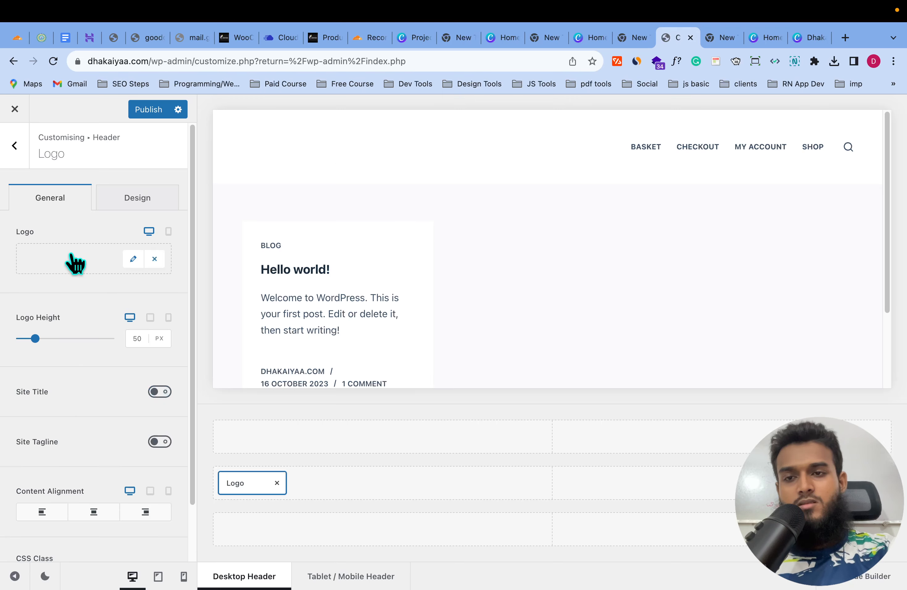
pyautogui.click(134, 259)
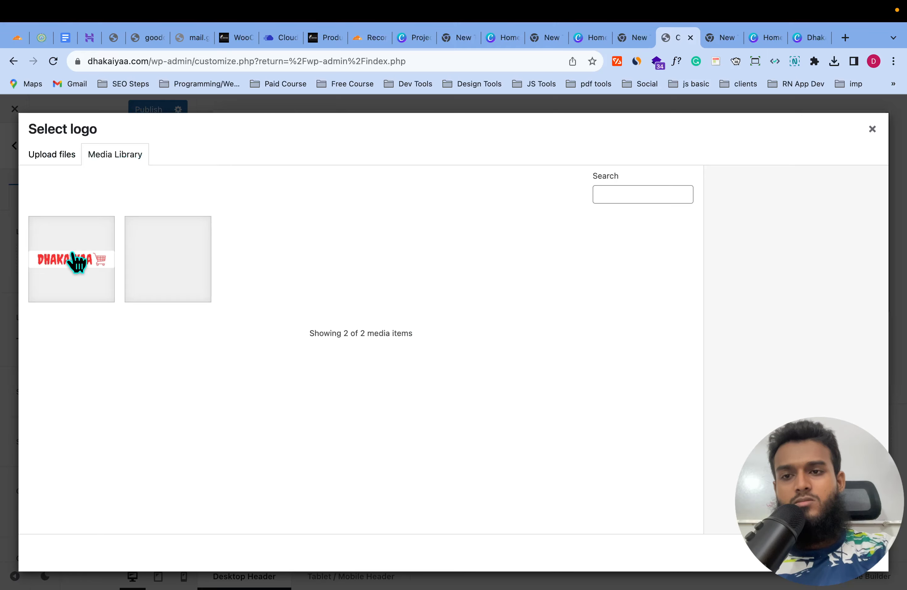
pyautogui.click(76, 261)
pyautogui.click(859, 553)
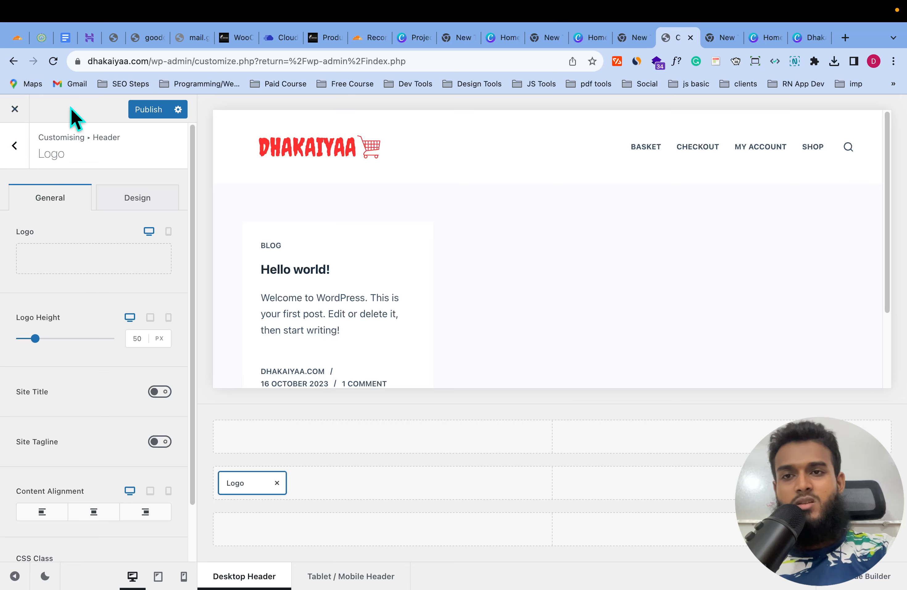
# - Publish the Customizer changes and take Chrome out of full screen
pyautogui.click(147, 110)
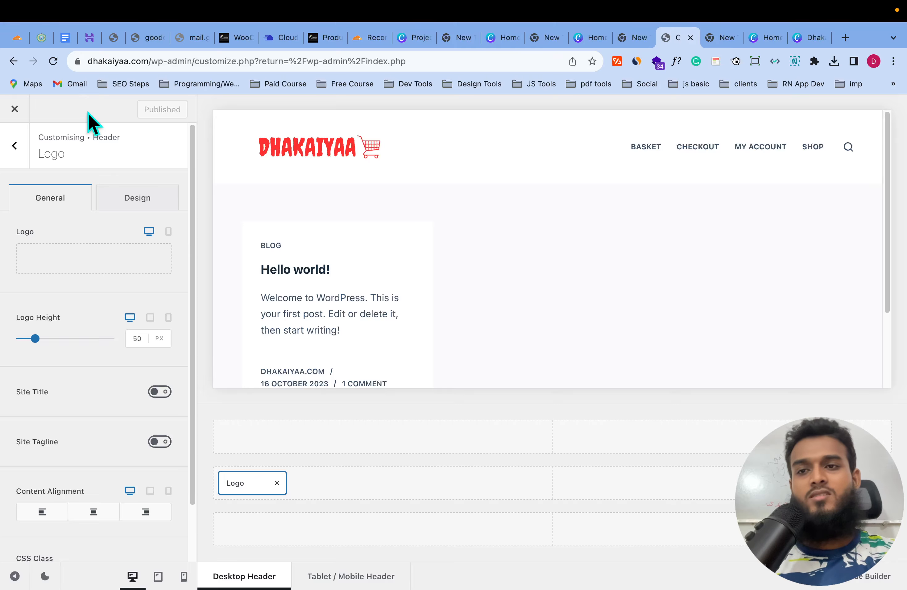
pyautogui.moveTo(97, 43)
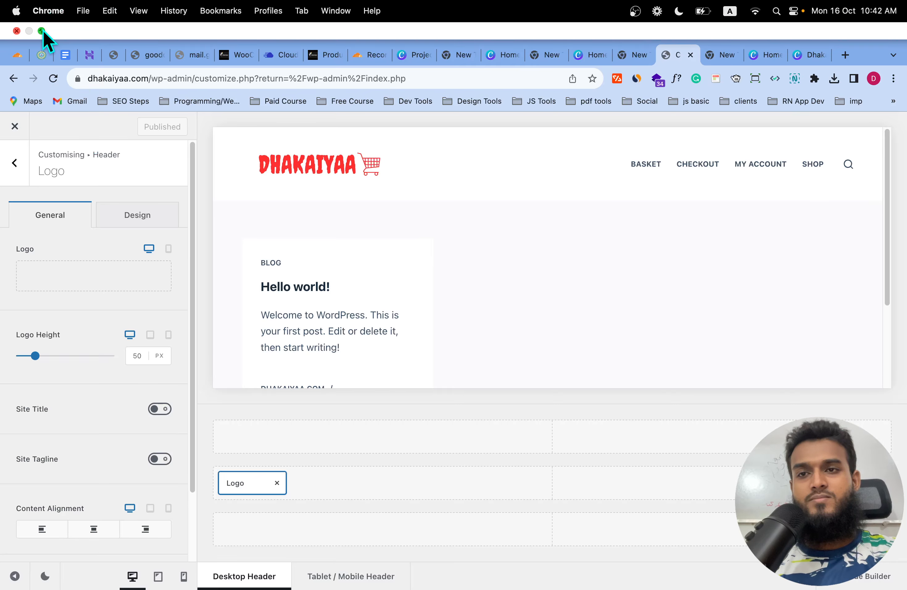
pyautogui.click(42, 31)
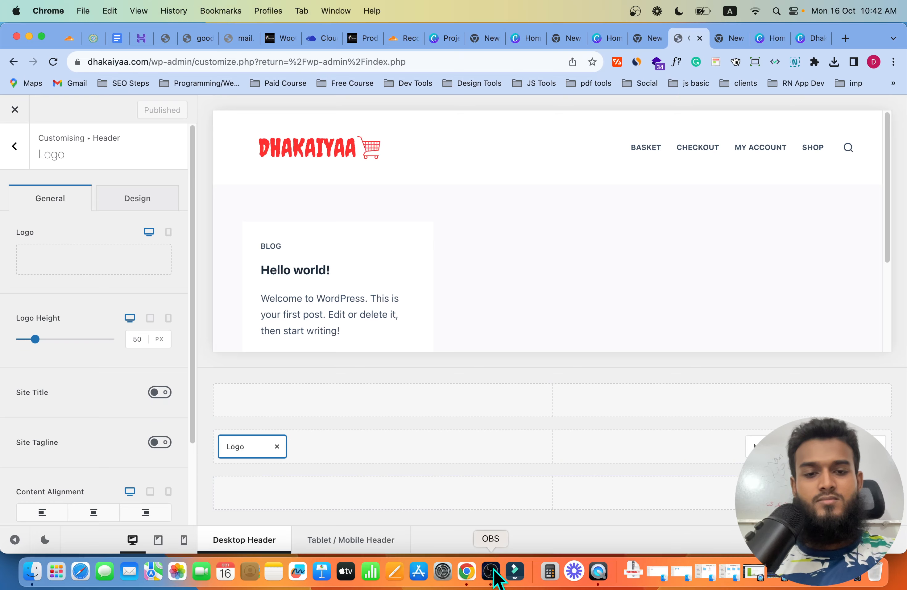